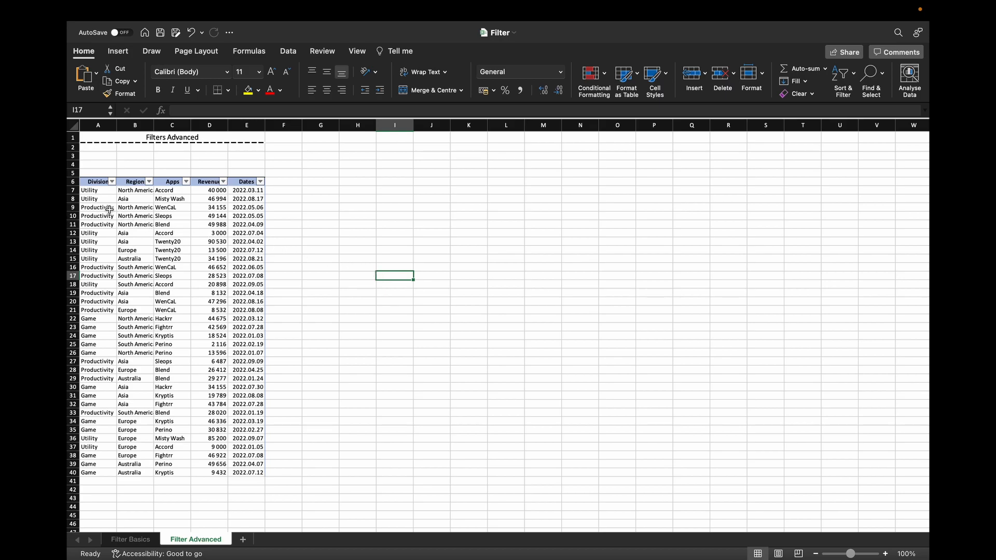
Filter the Division column to show only Utility records.
{"action": "left_click", "coordinate": [112, 182]}
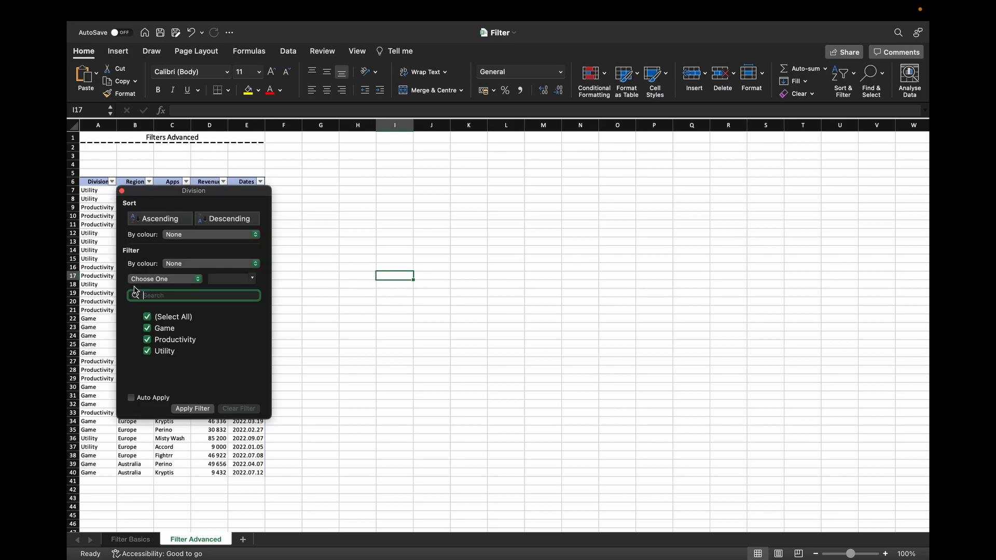
{"action": "left_click", "coordinate": [147, 316]}
{"action": "left_click", "coordinate": [147, 351]}
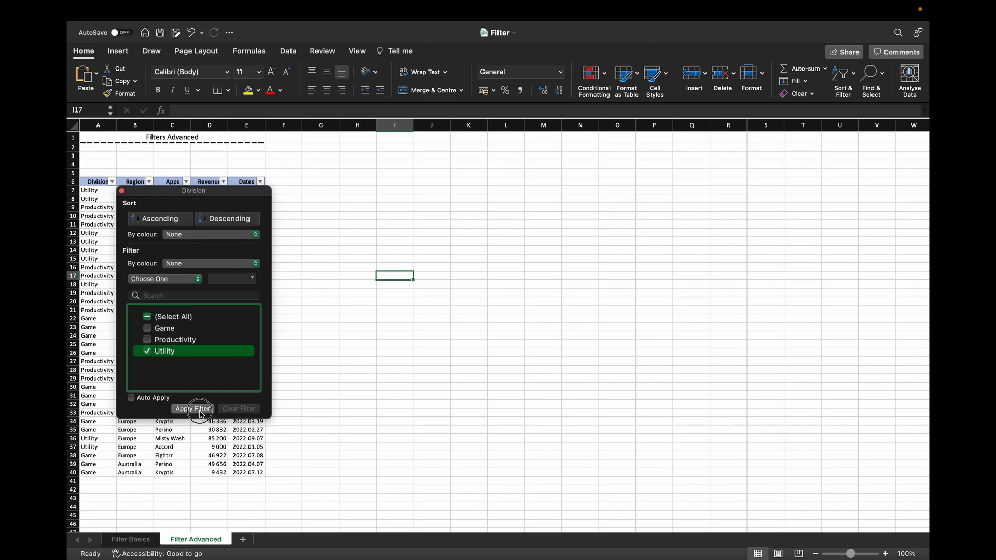
{"action": "left_click", "coordinate": [200, 411]}
{"action": "left_click", "coordinate": [150, 182]}
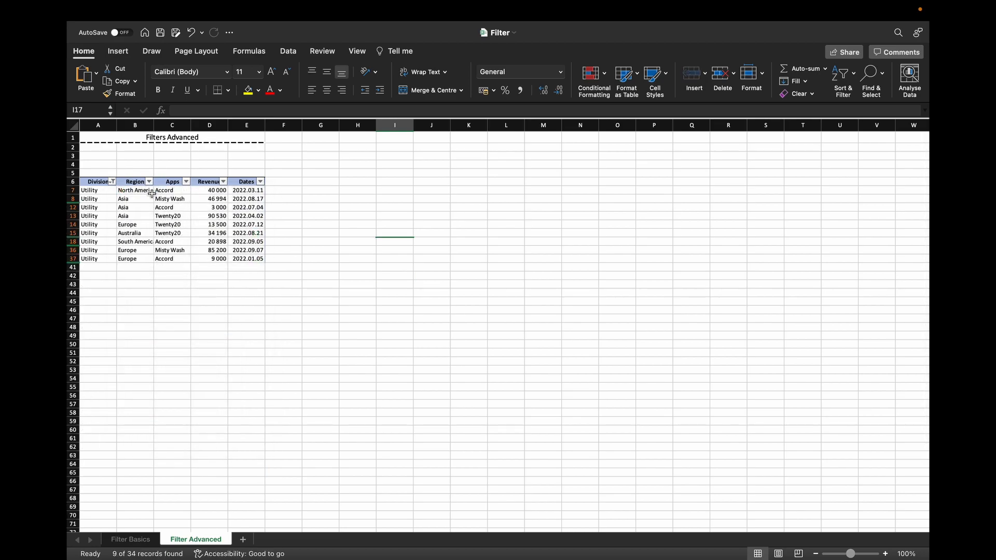
Filter the Region column to show only Asia.
{"action": "left_click", "coordinate": [148, 181]}
{"action": "left_click", "coordinate": [184, 317]}
{"action": "left_click", "coordinate": [185, 329]}
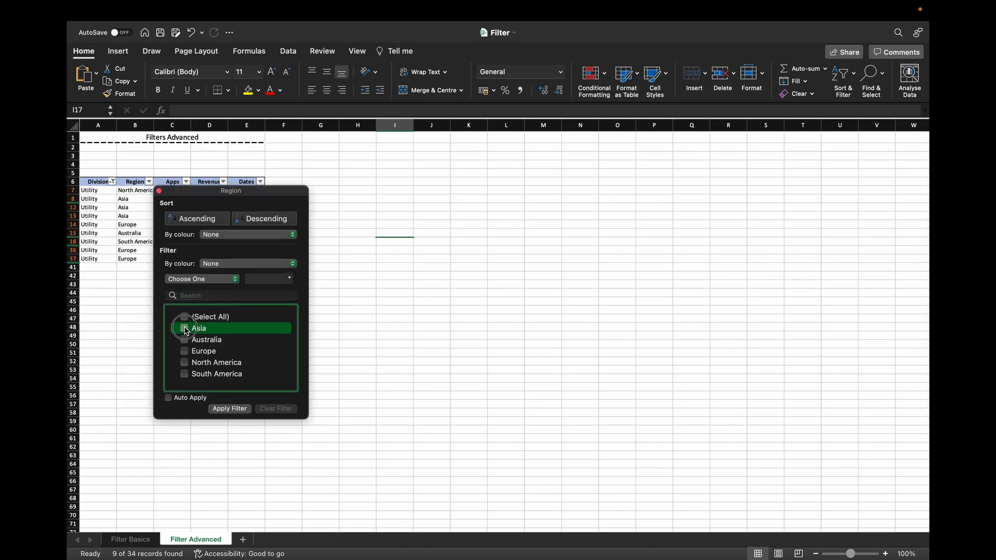
{"action": "left_click", "coordinate": [231, 409]}
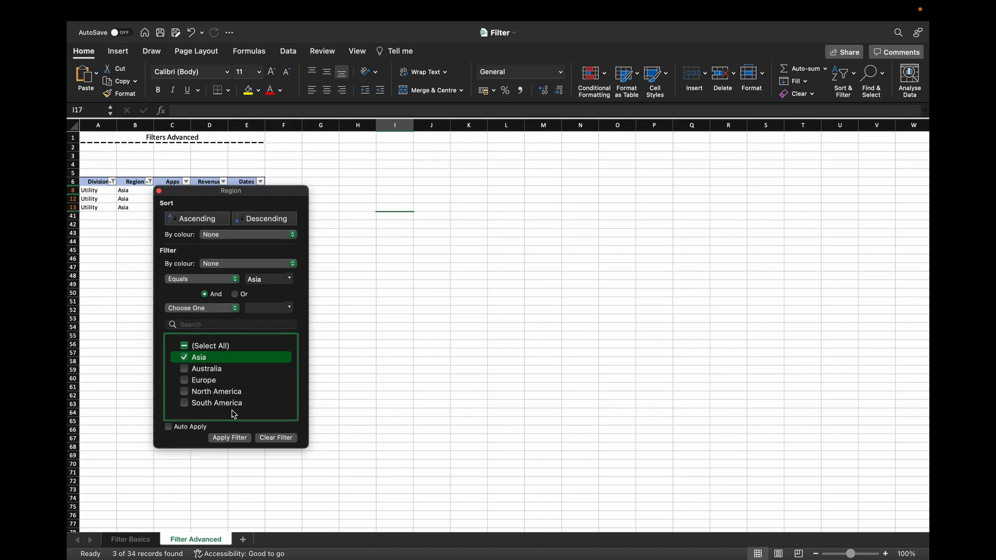
{"action": "left_click", "coordinate": [412, 354]}
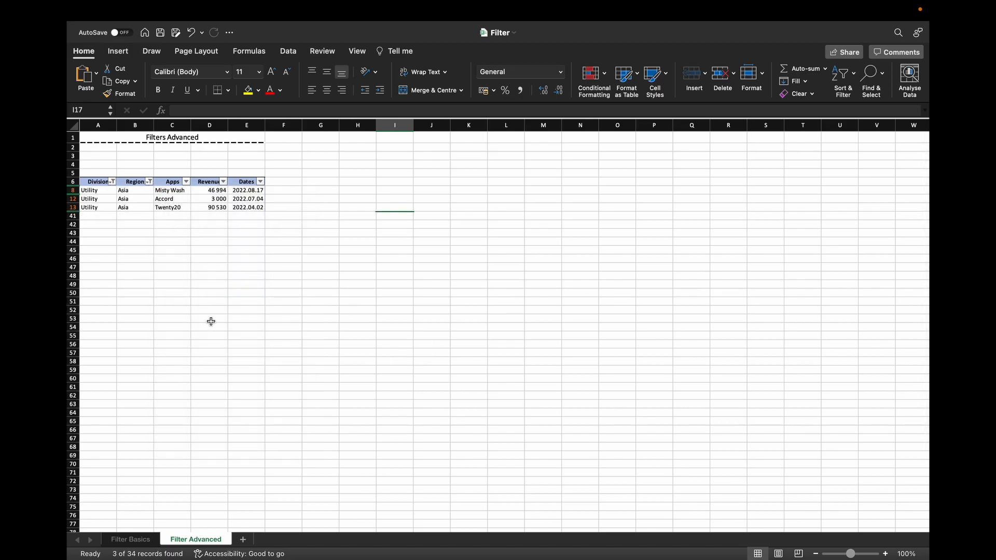
Clear the Division and Region filters by turning the table's filtering off and on again.
{"action": "left_click", "coordinate": [216, 201]}
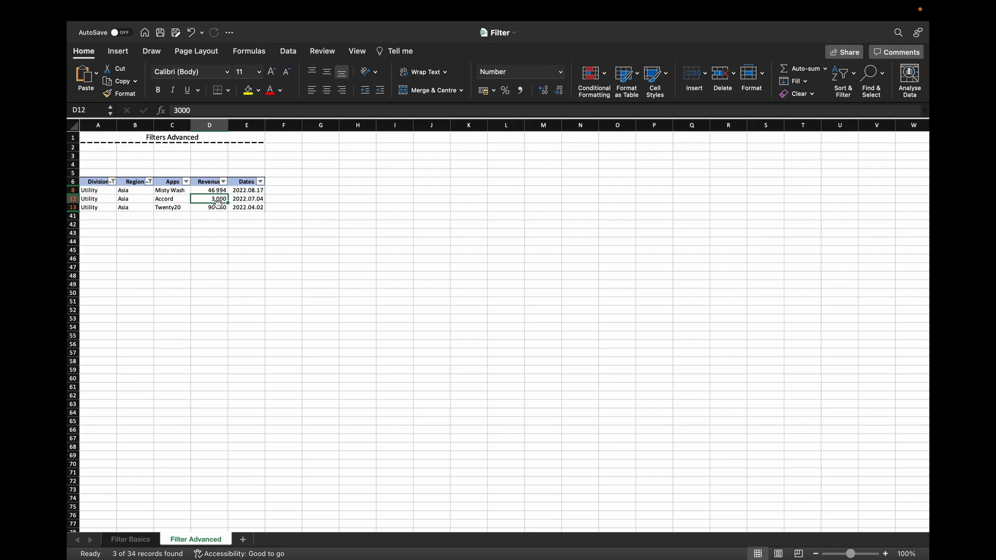
{"action": "key", "text": "ctrl+shift+l"}
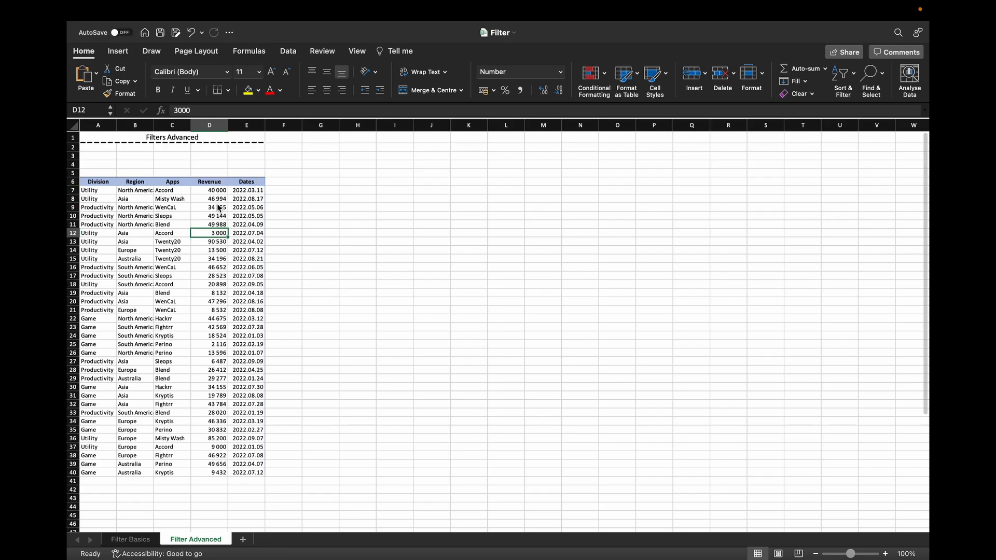
{"action": "key", "text": "ctrl+shift+l"}
Examine the Advanced Filter options for the table and close them without applying a filter.
{"action": "left_click", "coordinate": [288, 51]}
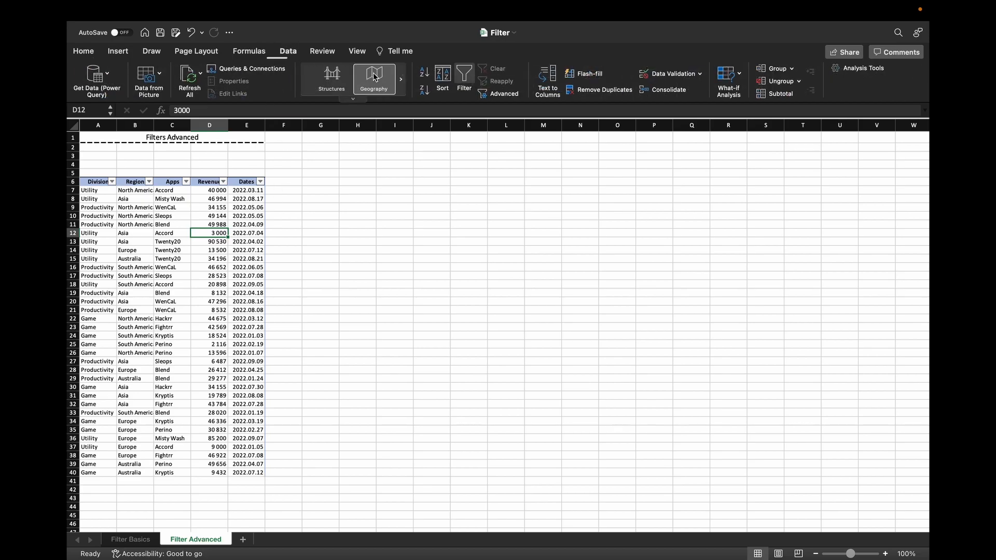
{"action": "left_click", "coordinate": [497, 94]}
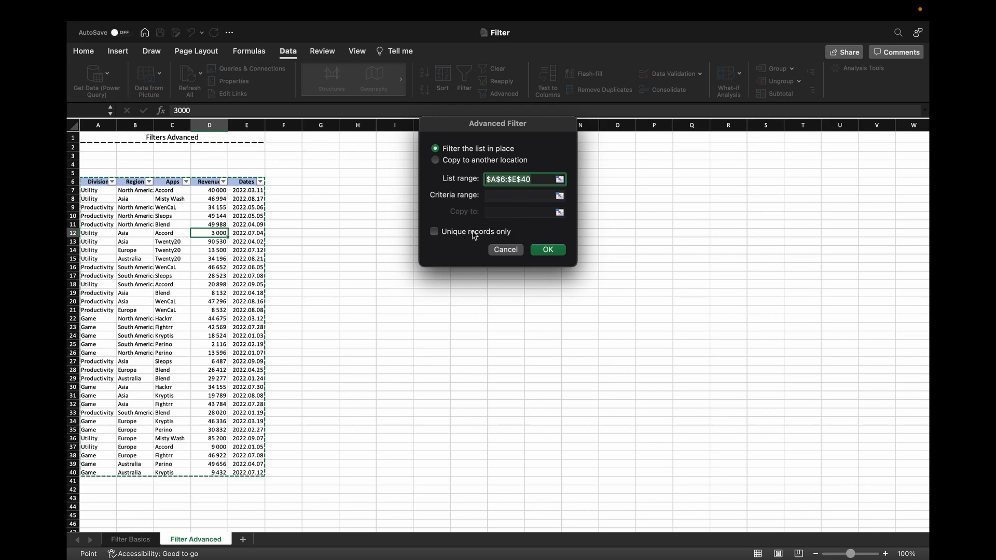
{"action": "left_click", "coordinate": [502, 251]}
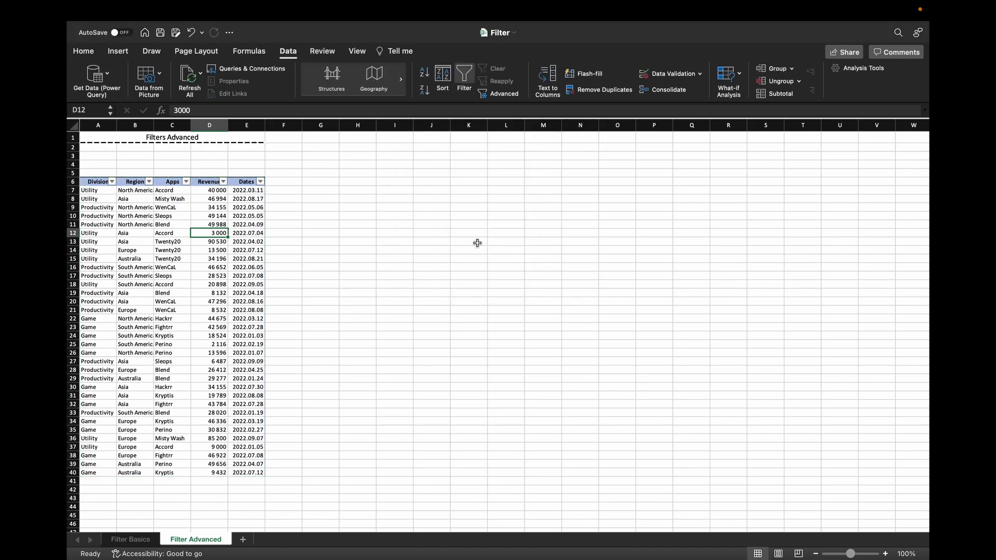
Remove the header filters, then build a criteria block with "division" in H1 and Productivity copied from the table into H2.
{"action": "key", "text": "super+shift+f"}
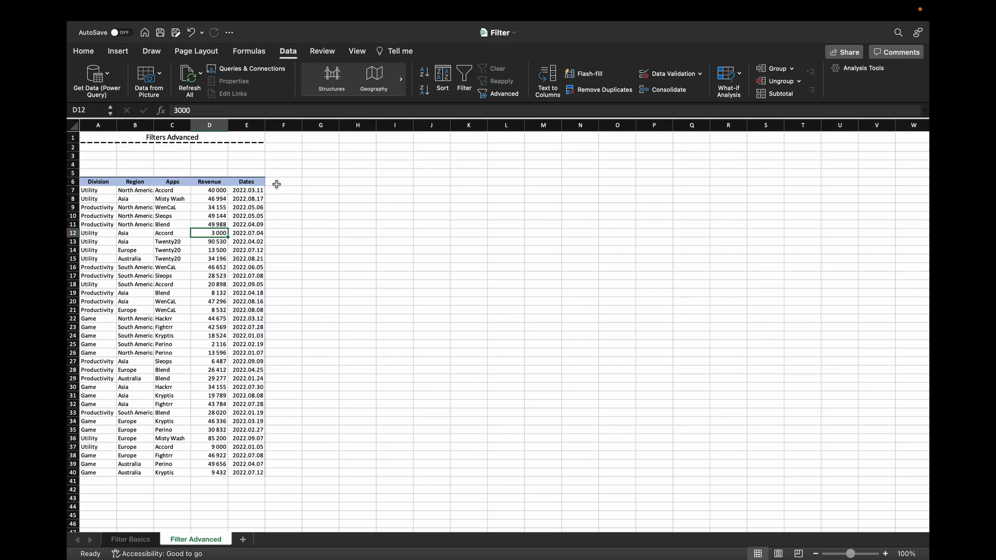
{"action": "left_click", "coordinate": [369, 141]}
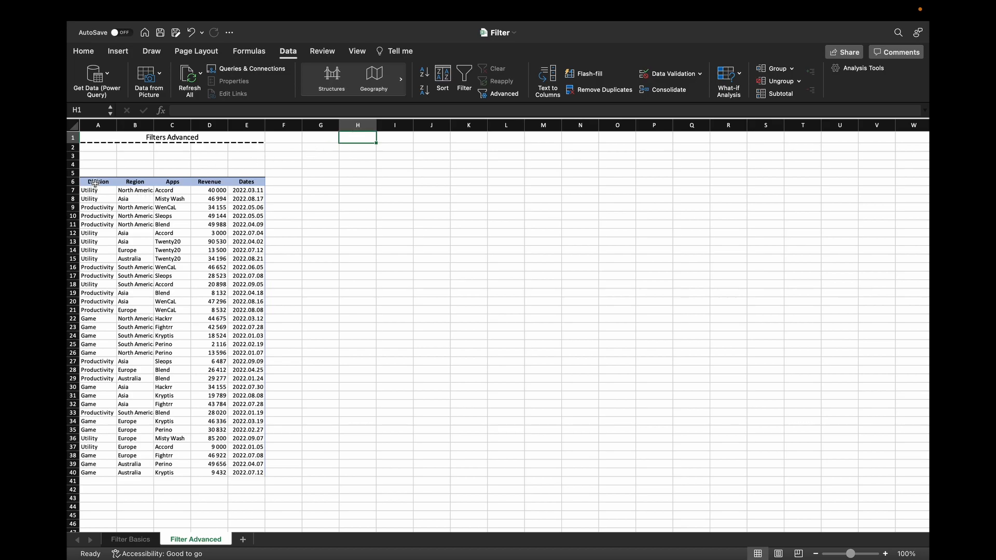
{"action": "type", "text": "division"}
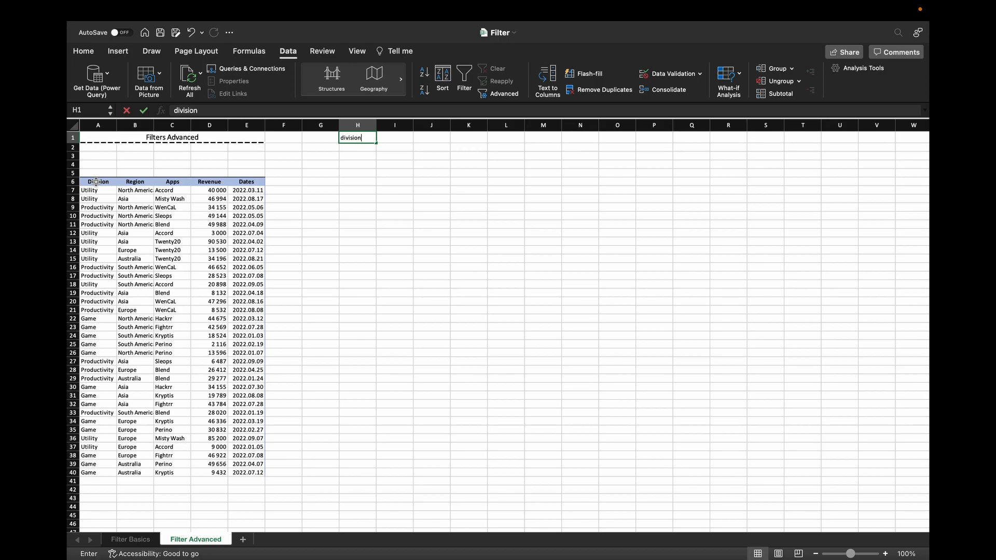
{"action": "key", "text": "Return"}
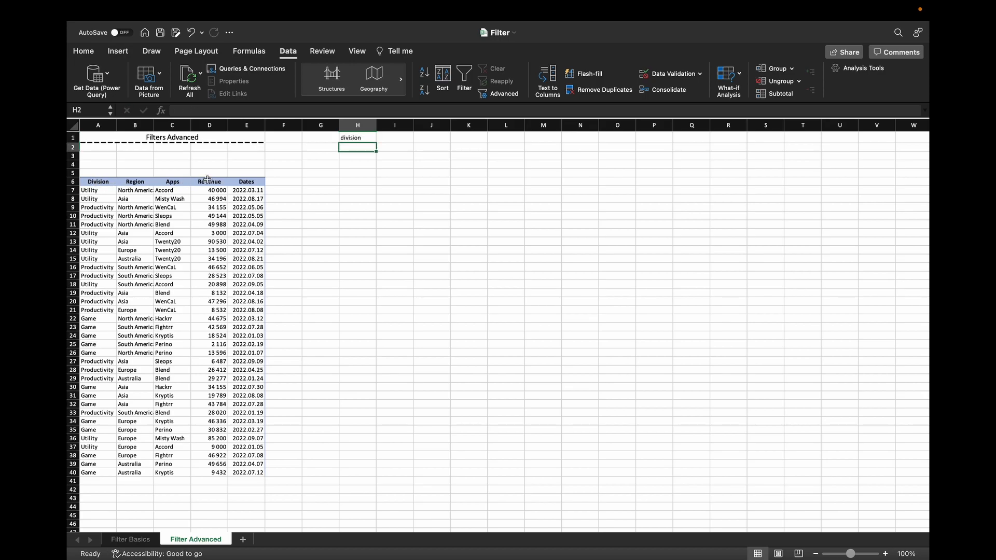
{"action": "left_click", "coordinate": [94, 208]}
{"action": "key", "text": "super+c"}
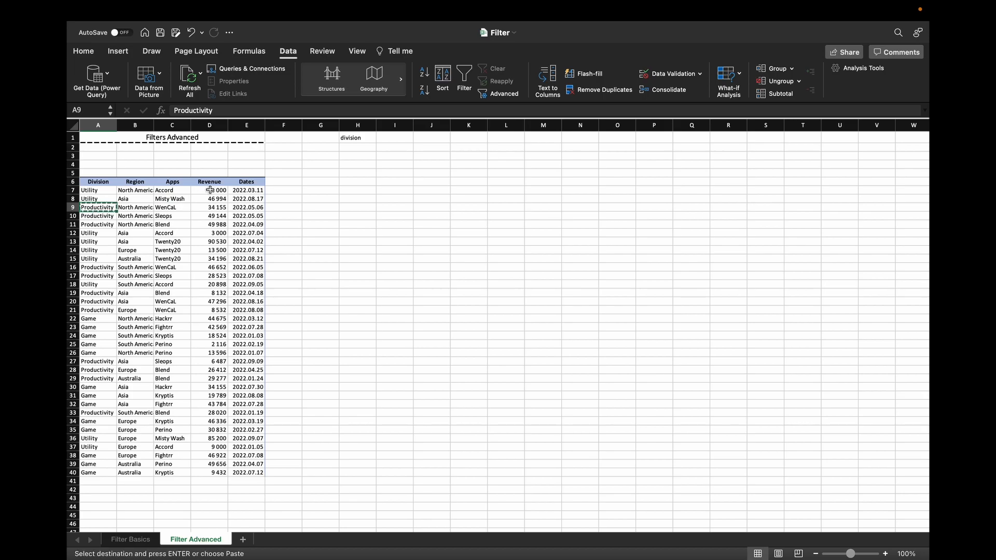
{"action": "left_click", "coordinate": [348, 147]}
{"action": "key", "text": "super+v"}
{"action": "left_click", "coordinate": [422, 173]}
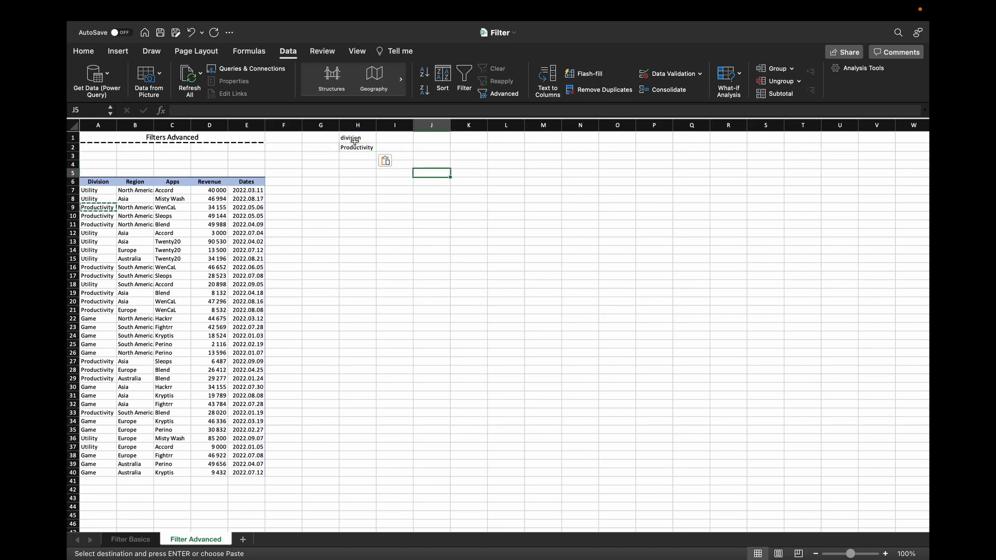
Apply an in-place Advanced Filter to the list A6:E40 using H1:H2 as the criteria range.
{"action": "left_click", "coordinate": [354, 140]}
{"action": "left_click", "coordinate": [498, 93]}
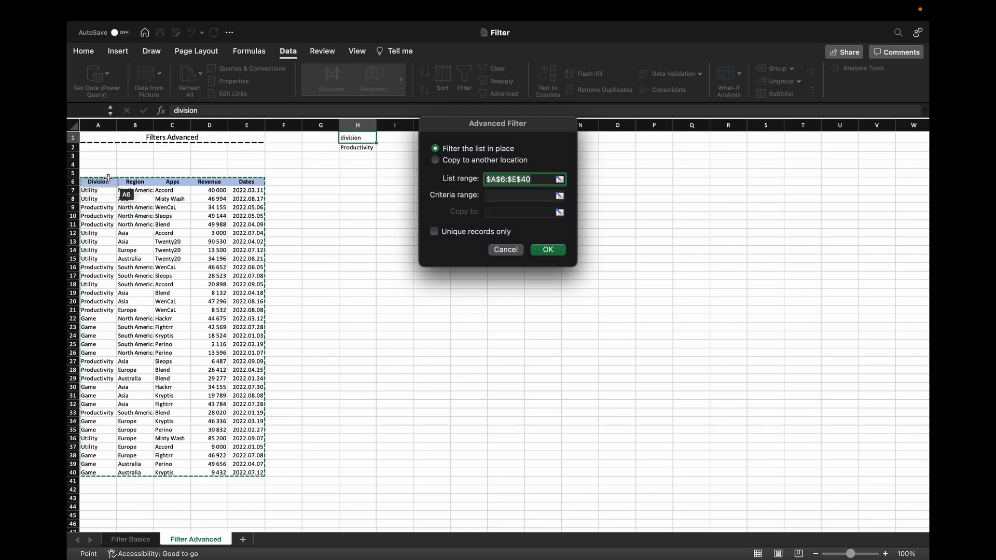
{"action": "left_click_drag", "start_coordinate": [99, 181], "coordinate": [251, 471]}
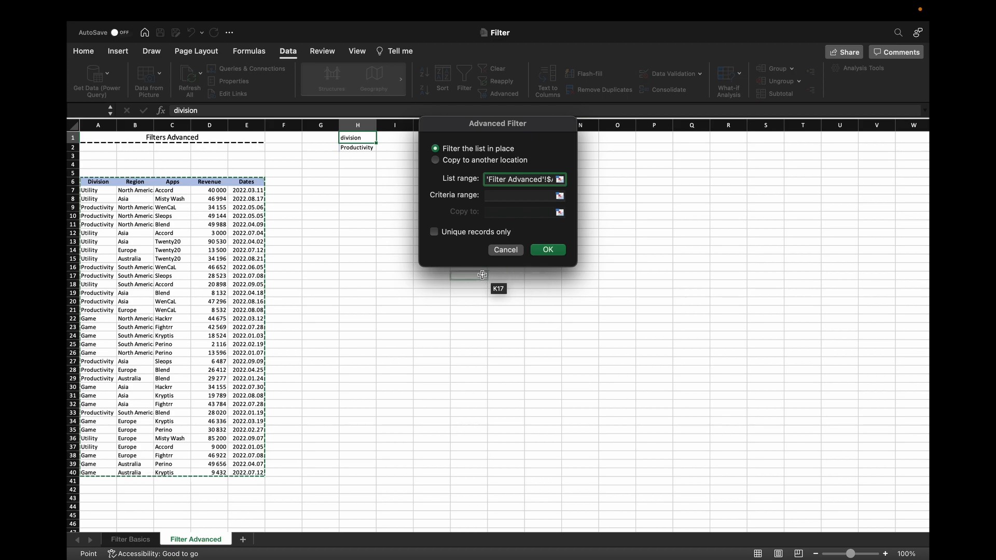
{"action": "left_click", "coordinate": [502, 196]}
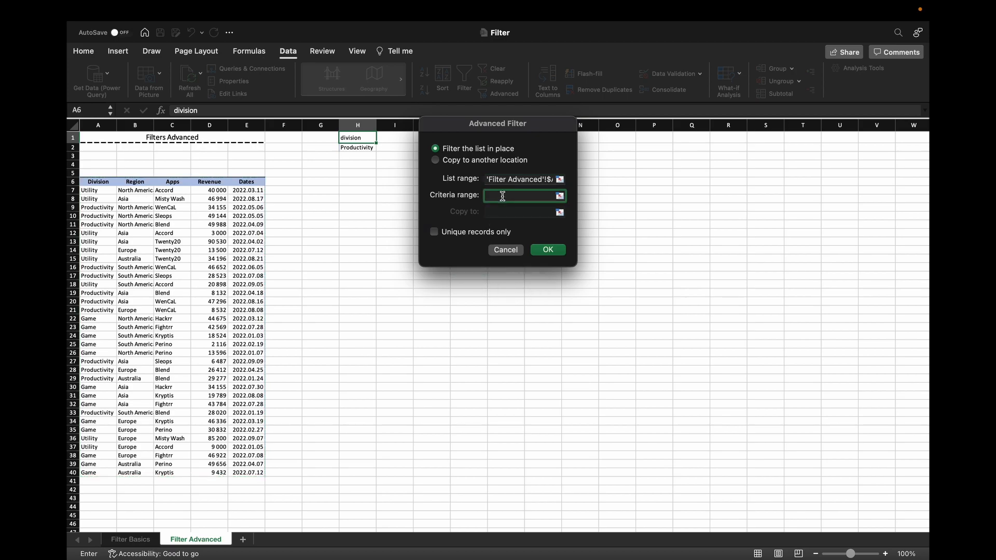
{"action": "left_click_drag", "start_coordinate": [357, 136], "coordinate": [366, 150]}
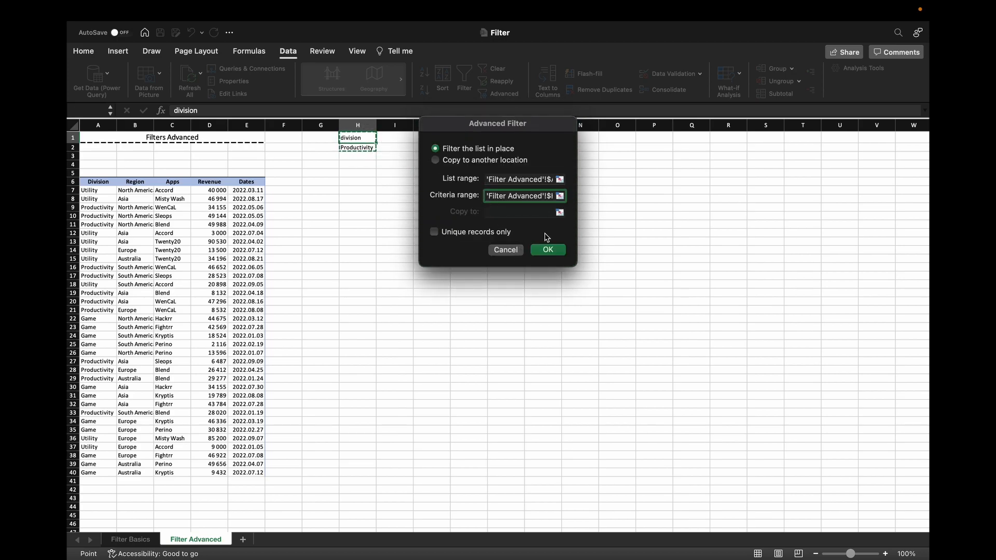
{"action": "left_click", "coordinate": [548, 250]}
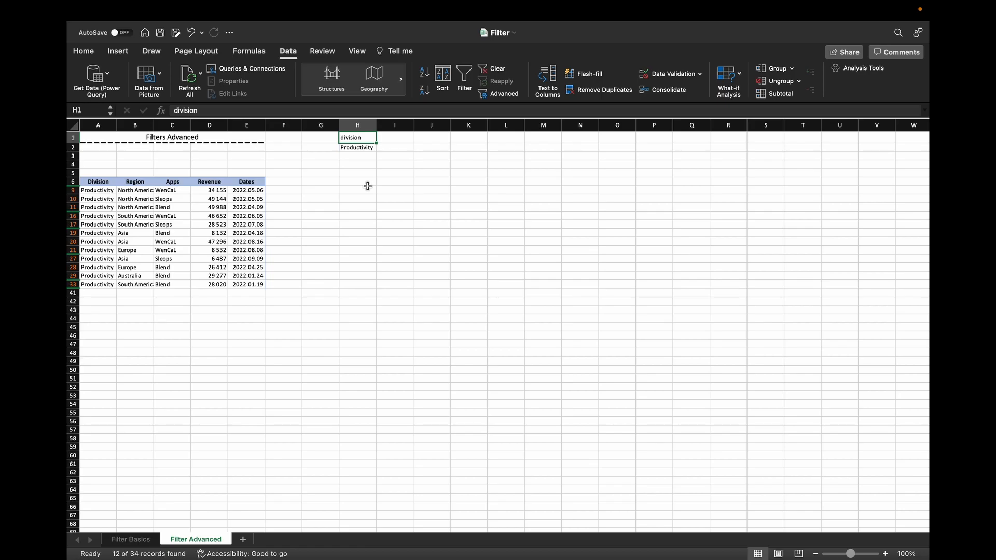
Add a second criterion by copying the Region header into I1 and Asia from the table into I2.
{"action": "left_click", "coordinate": [137, 183]}
{"action": "key", "text": "super+c"}
{"action": "left_click", "coordinate": [394, 138]}
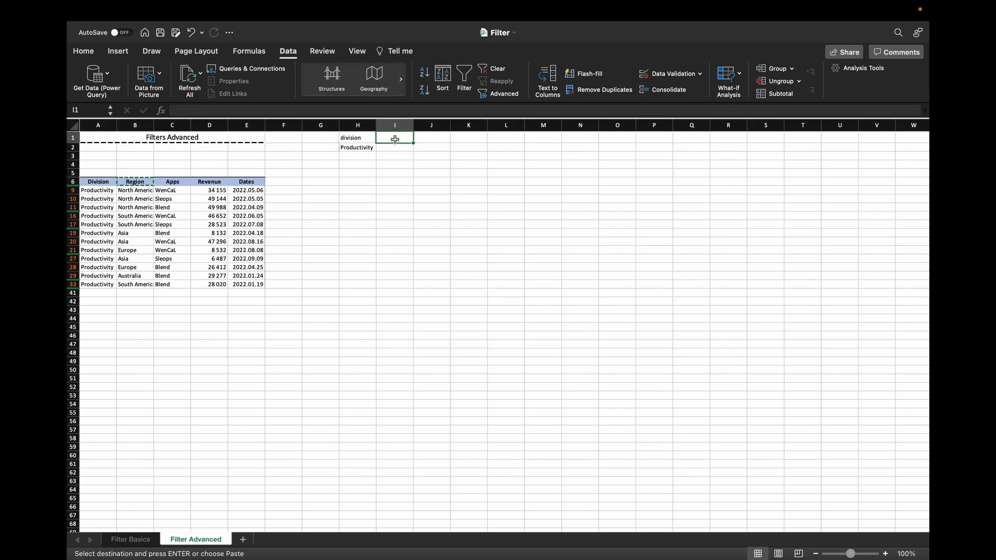
{"action": "key", "text": "super+v"}
{"action": "left_click", "coordinate": [131, 236]}
{"action": "key", "text": "super+c"}
{"action": "left_click", "coordinate": [393, 148]}
{"action": "key", "text": "super+v"}
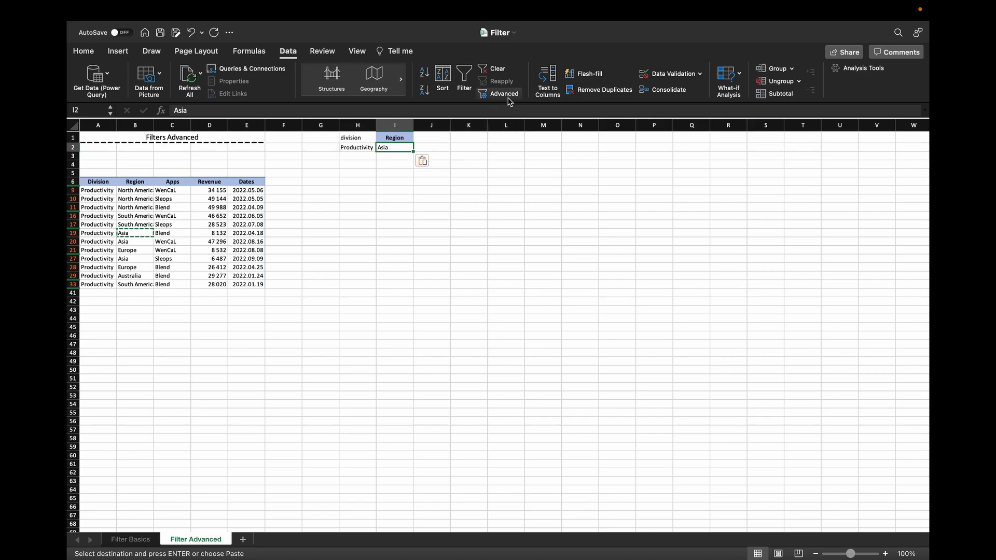
Run the Advanced Filter again on the list with the criteria range extended to H1:I2.
{"action": "left_click", "coordinate": [498, 93]}
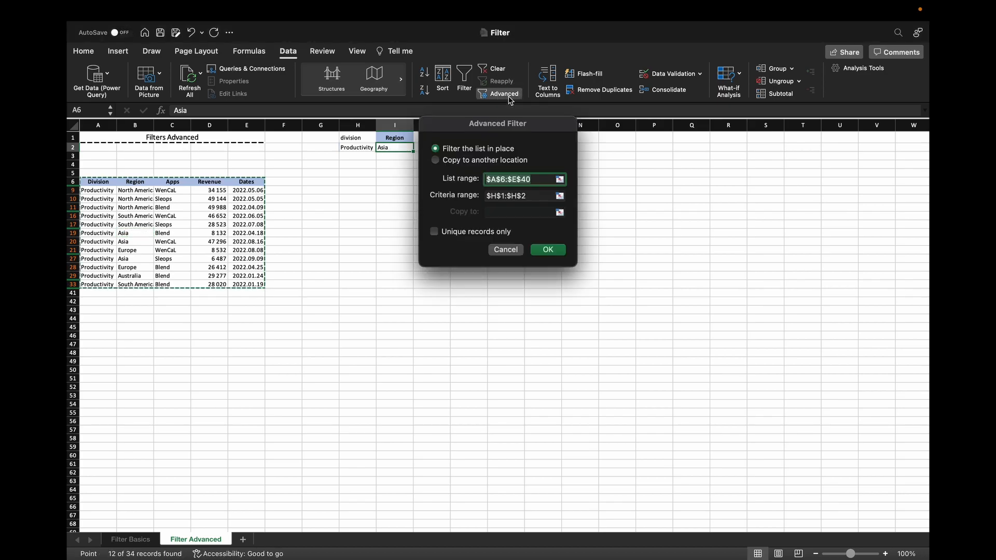
{"action": "left_click", "coordinate": [535, 196]}
{"action": "left_click_drag", "start_coordinate": [358, 137], "coordinate": [394, 149]}
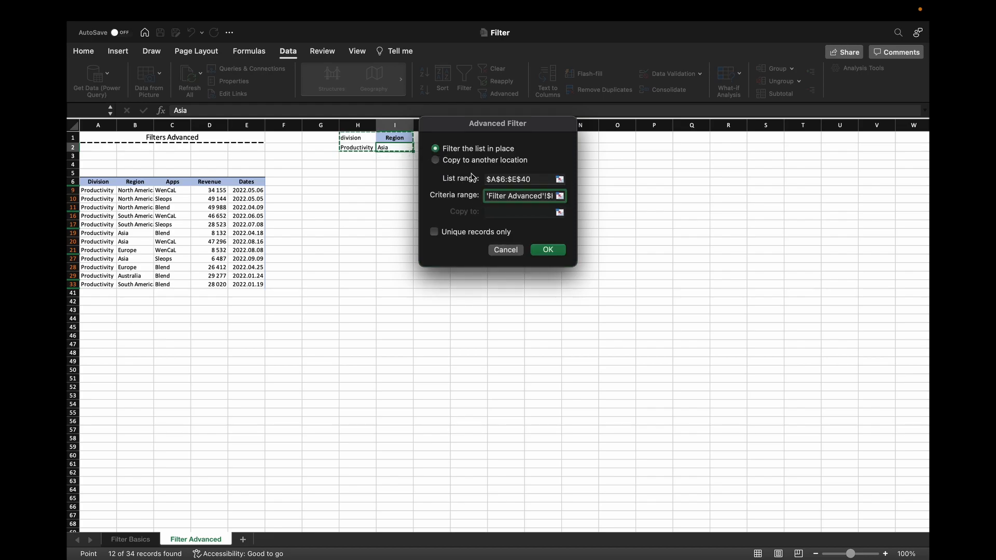
{"action": "left_click", "coordinate": [558, 251]}
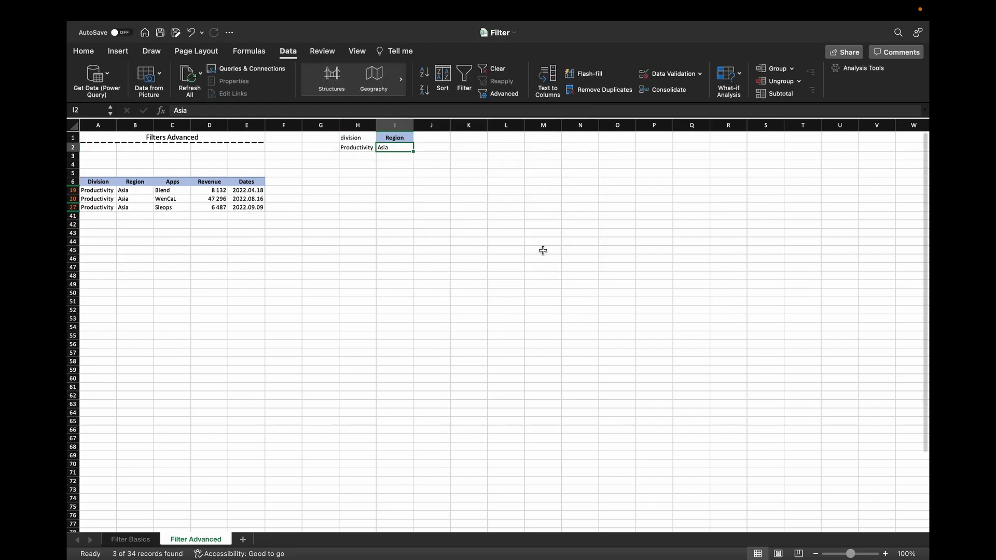
Change the region criterion in I2 to <>Asia and reapply the Advanced Filter with the same ranges.
{"action": "left_click", "coordinate": [173, 110]}
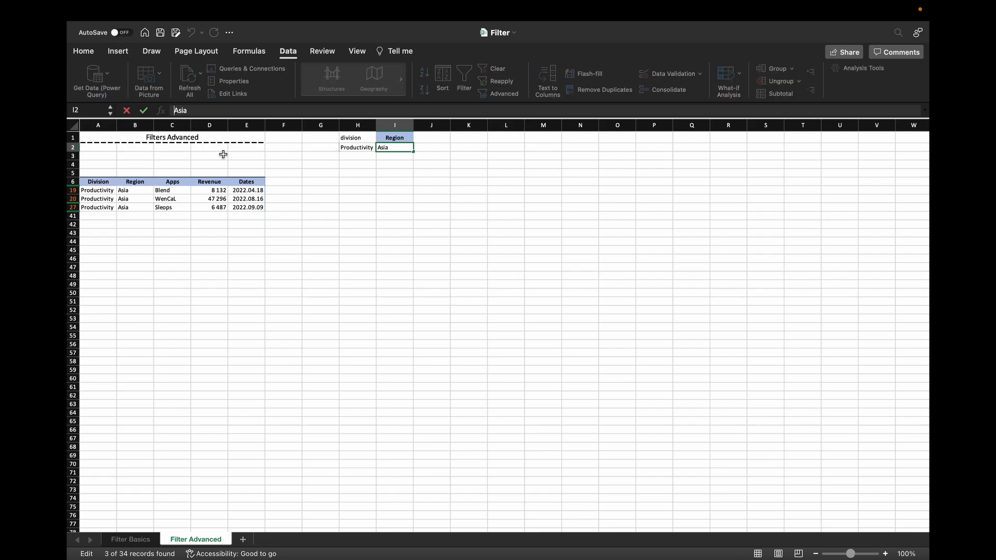
{"action": "key", "text": "ctrl+super+space"}
{"action": "left_click", "coordinate": [458, 135]}
{"action": "left_click", "coordinate": [444, 136]}
{"action": "key", "text": "Return"}
{"action": "left_click", "coordinate": [500, 94]}
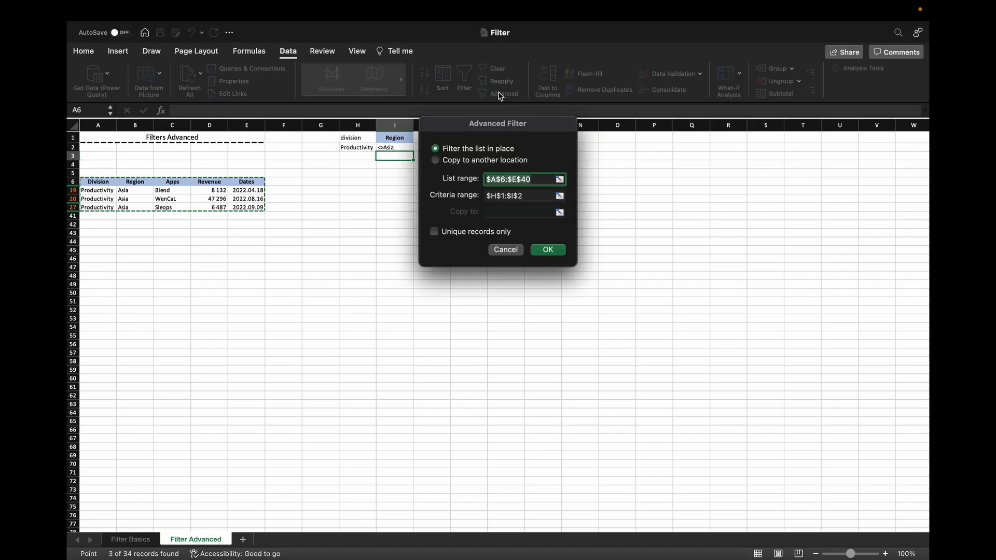
{"action": "left_click", "coordinate": [544, 251]}
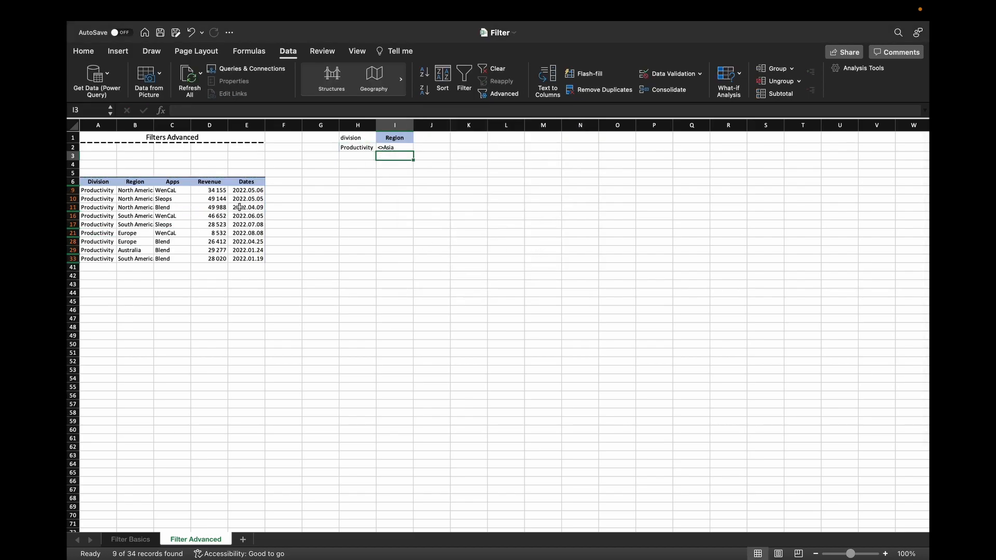
Set the region criterion in I2 back to Asia.
{"action": "left_click", "coordinate": [388, 150]}
{"action": "type", "text": "Asi"}
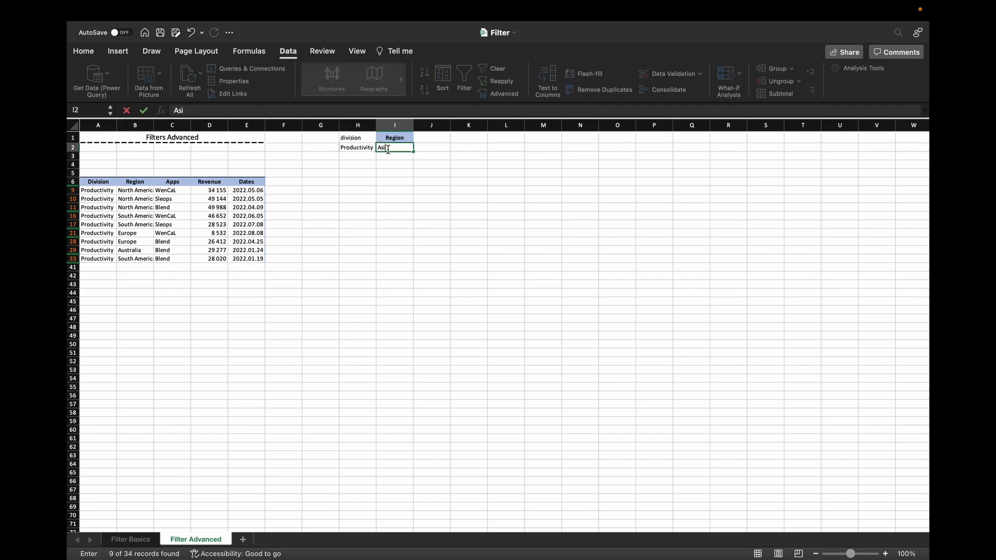
{"action": "key", "text": "Return"}
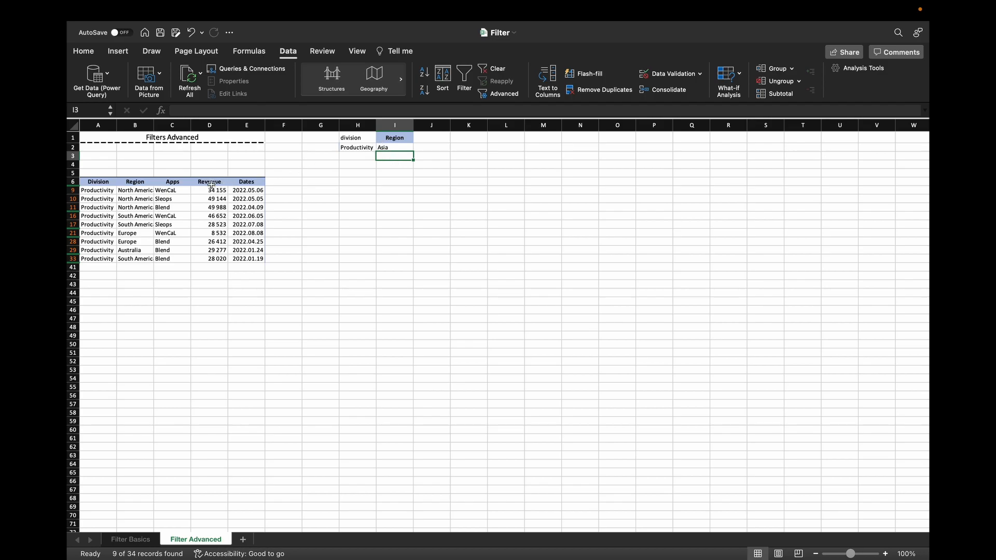
Replace the Region criteria header in I1 with the Apps header copied from the table.
{"action": "left_click", "coordinate": [175, 183]}
{"action": "key", "text": "super+c"}
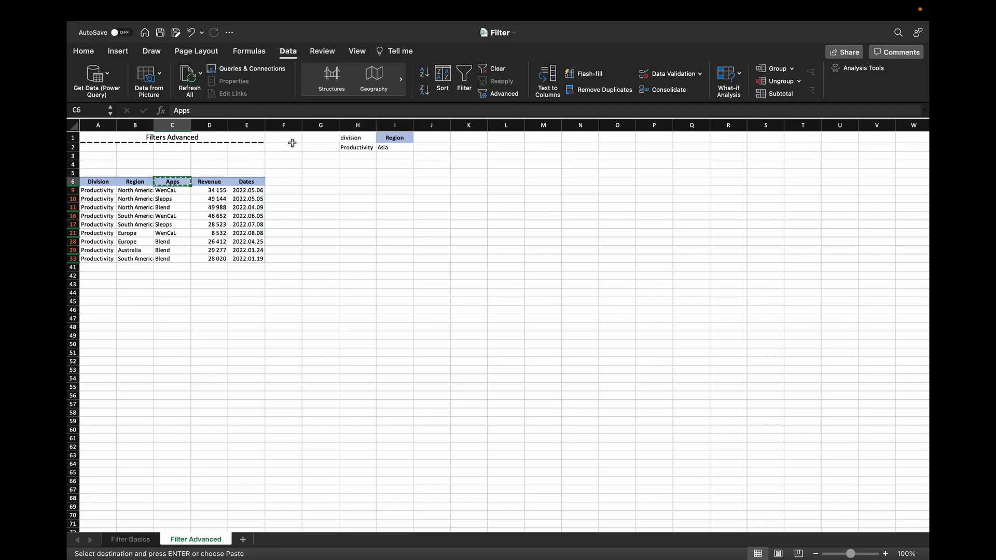
{"action": "left_click", "coordinate": [394, 138]}
{"action": "key", "text": "super+v"}
Set the Apps criterion in I2 to *e* and reapply the Advanced Filter with the same ranges.
{"action": "left_click", "coordinate": [391, 154]}
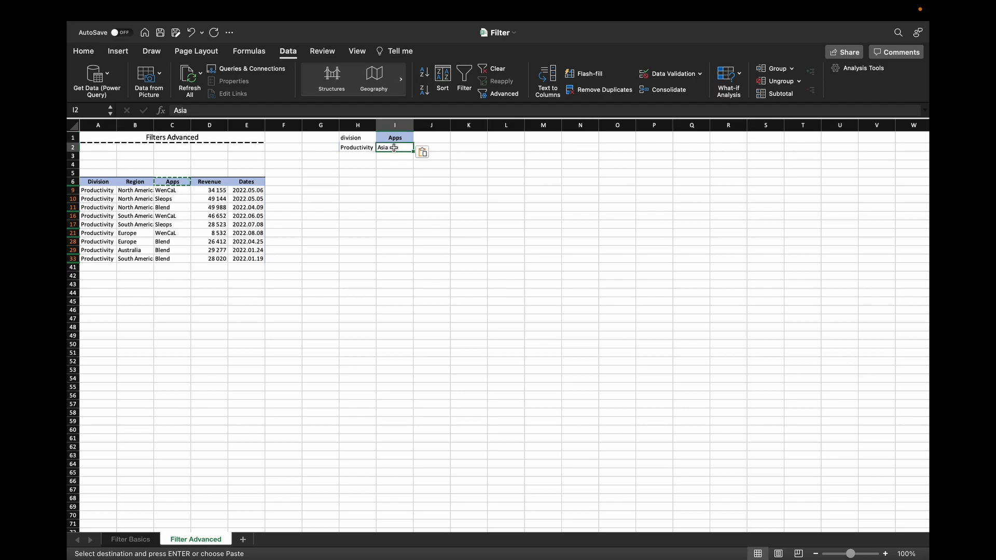
{"action": "key", "text": "ctrl+super+space"}
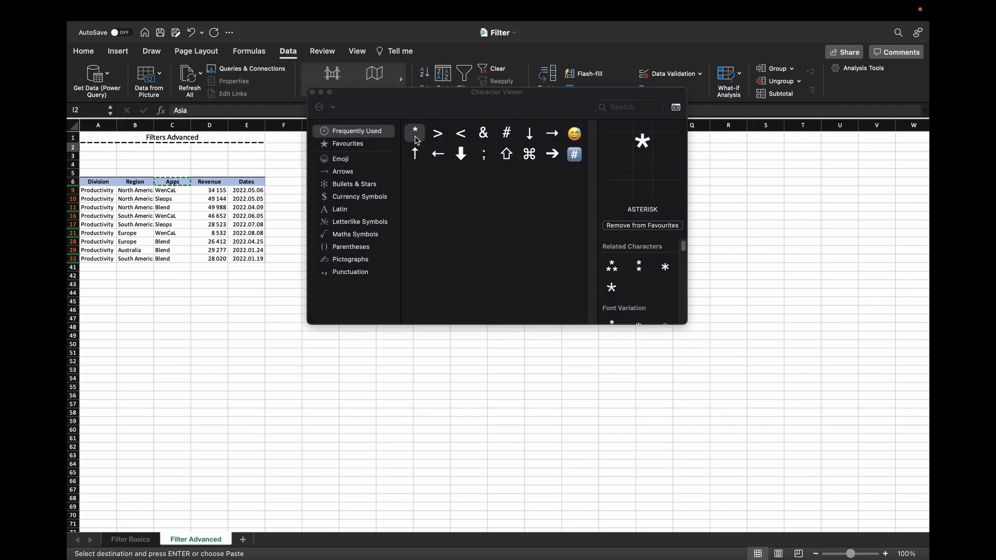
{"action": "double_click", "coordinate": [415, 133]}
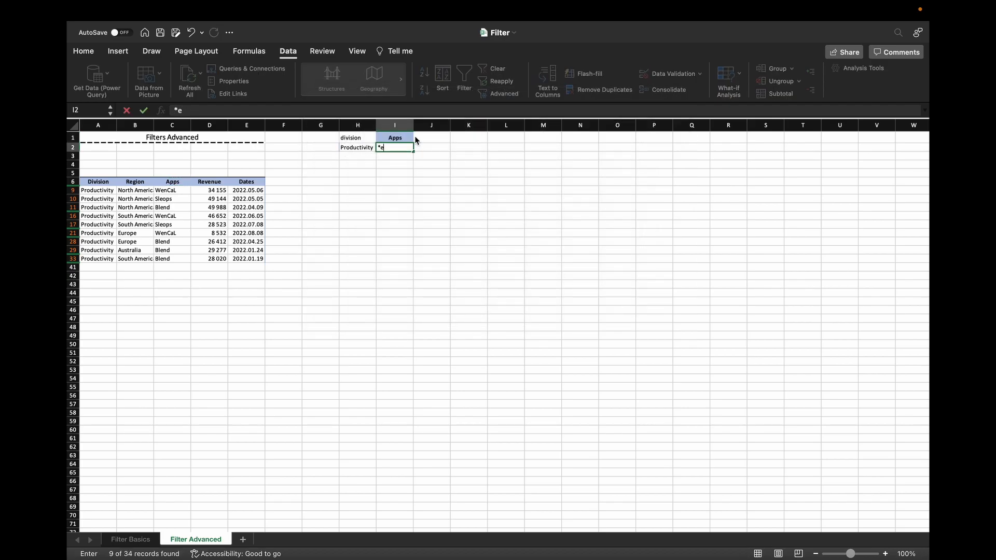
{"action": "key", "text": "ctrl+super+space"}
{"action": "key", "text": "Return"}
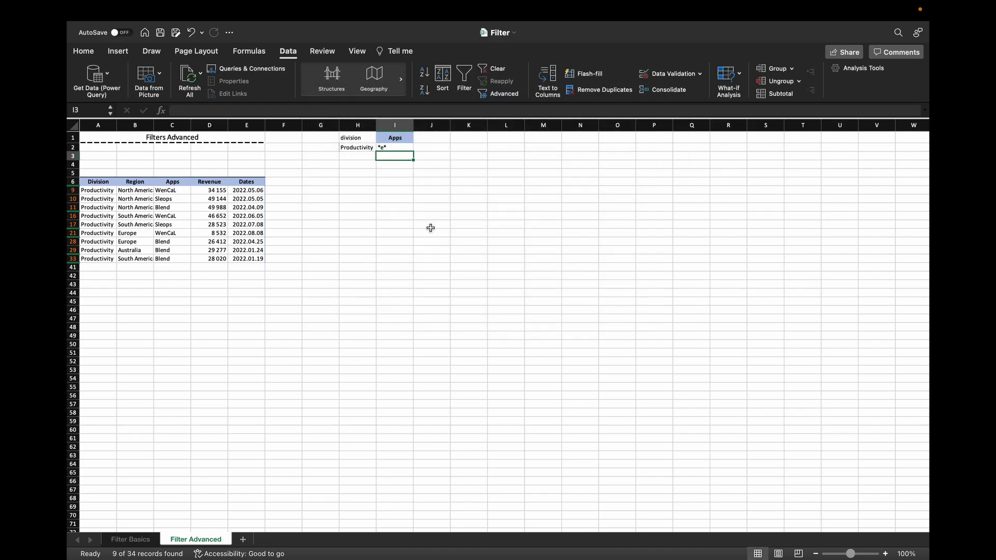
{"action": "left_click", "coordinate": [503, 94]}
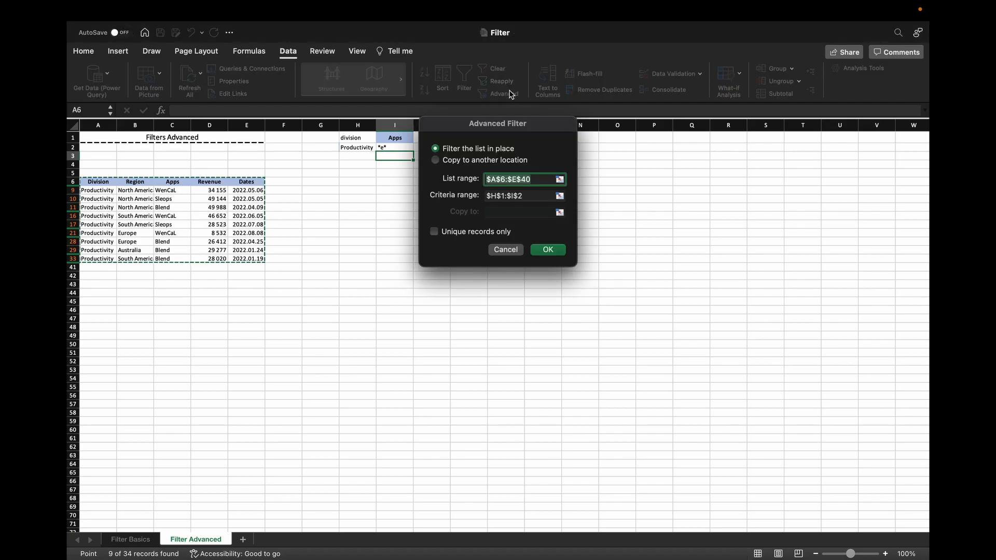
{"action": "left_click", "coordinate": [555, 251]}
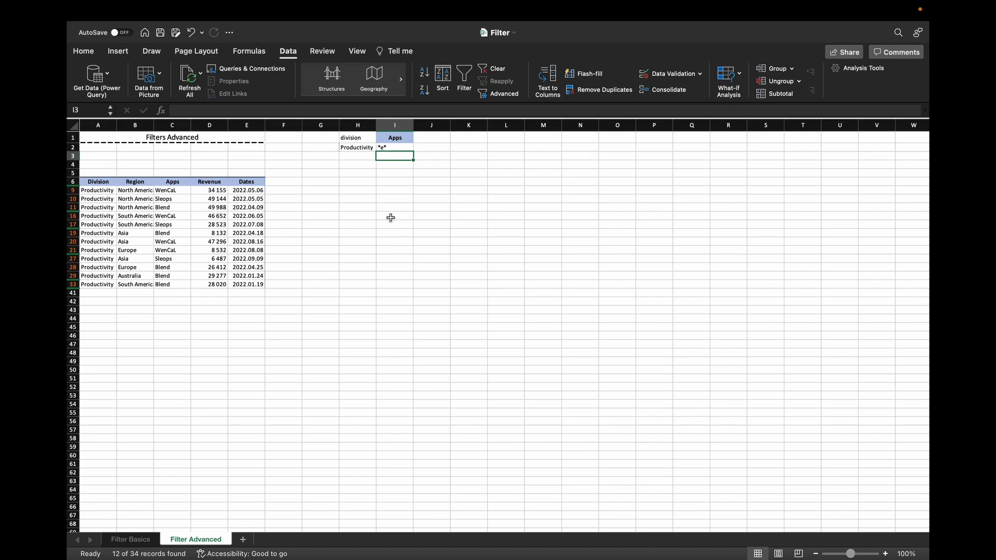
Add a second criteria row with Utility in H3 and the *e* condition copied from I2 into I3.
{"action": "left_click", "coordinate": [363, 159]}
{"action": "type", "text": "Utility"}
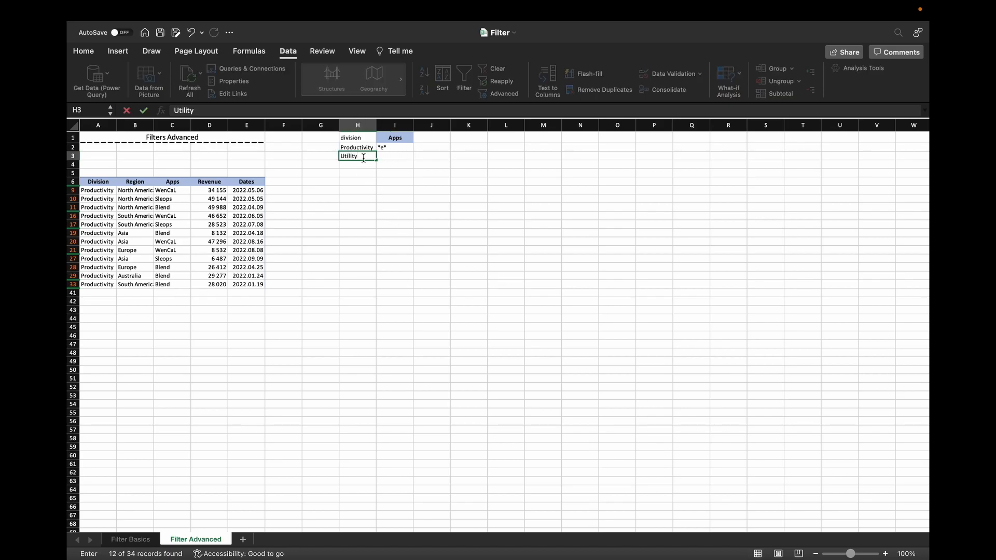
{"action": "key", "text": "Return"}
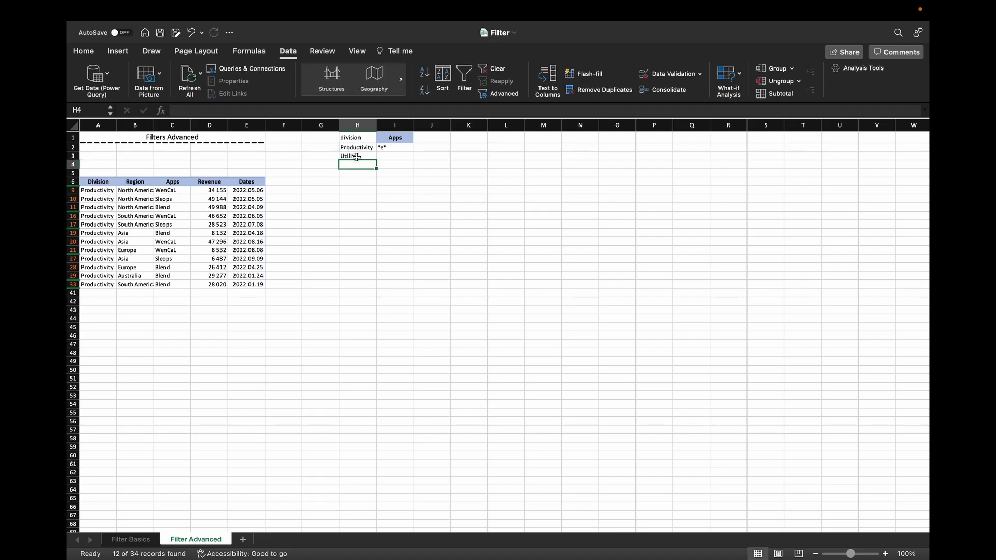
{"action": "left_click", "coordinate": [387, 148]}
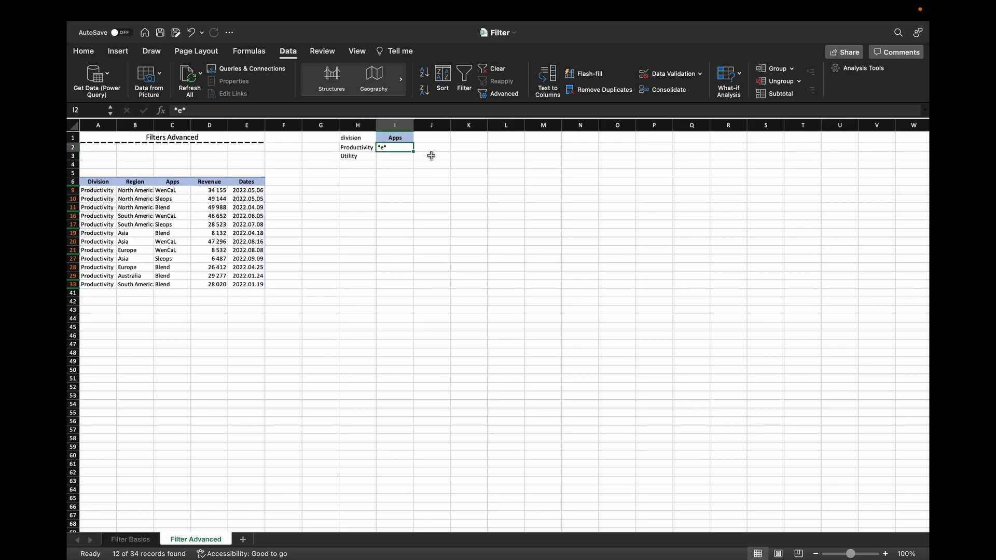
{"action": "key", "text": "super+c"}
{"action": "left_click", "coordinate": [402, 154]}
{"action": "key", "text": "super+v"}
{"action": "left_click", "coordinate": [433, 155]}
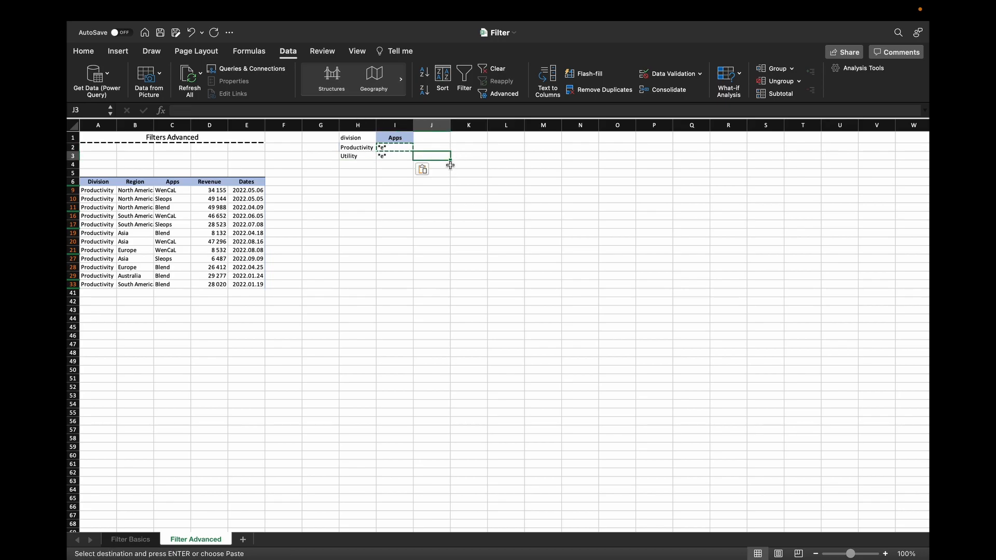
{"action": "key", "text": "Escape"}
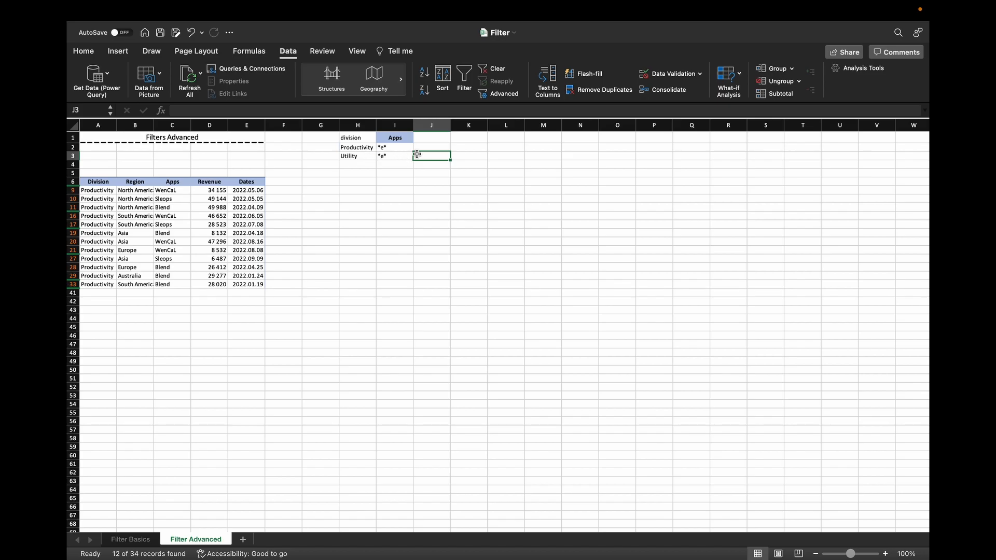
Run the Advanced Filter in place with the criteria range extended to H1:I3.
{"action": "left_click", "coordinate": [504, 94]}
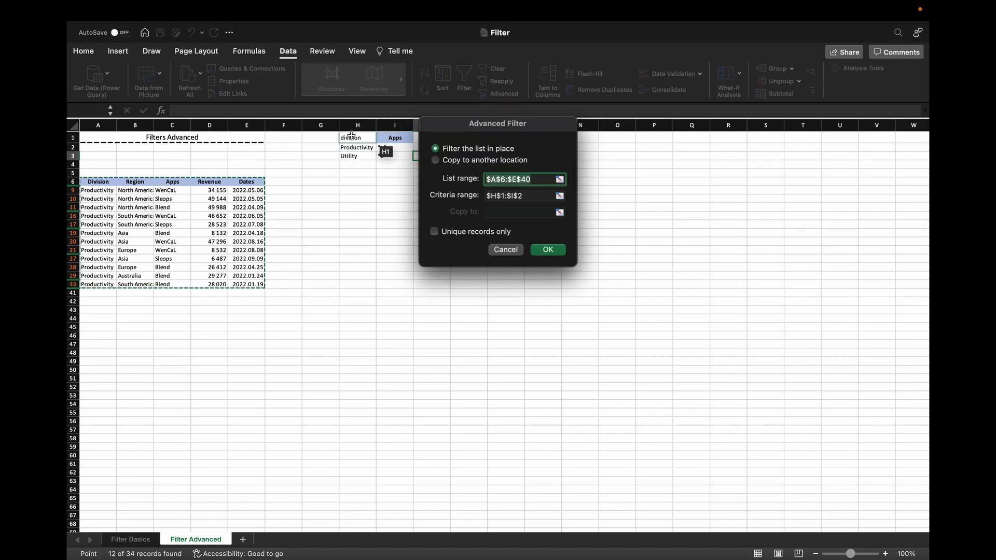
{"action": "left_click", "coordinate": [534, 197]}
{"action": "left_click_drag", "start_coordinate": [354, 141], "coordinate": [382, 156]}
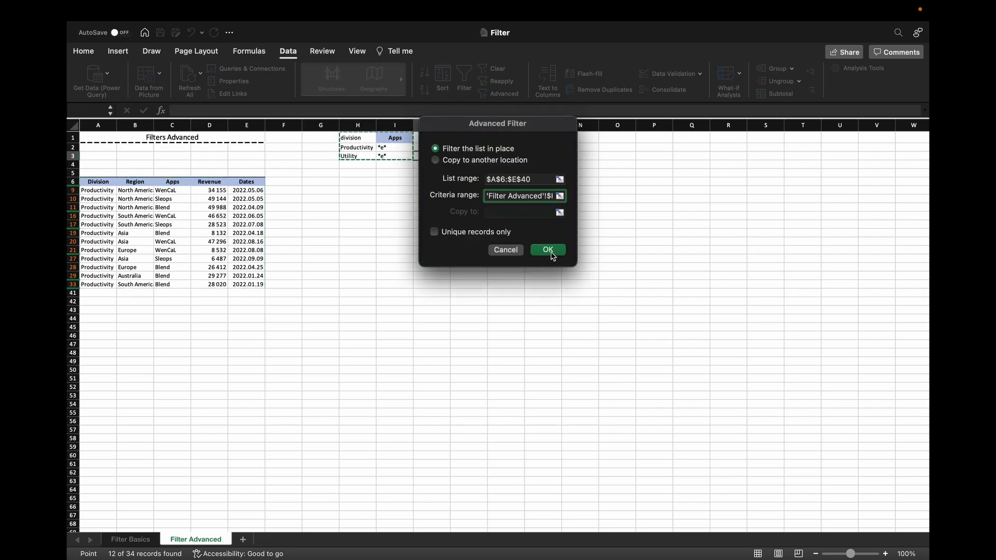
{"action": "left_click", "coordinate": [548, 250]}
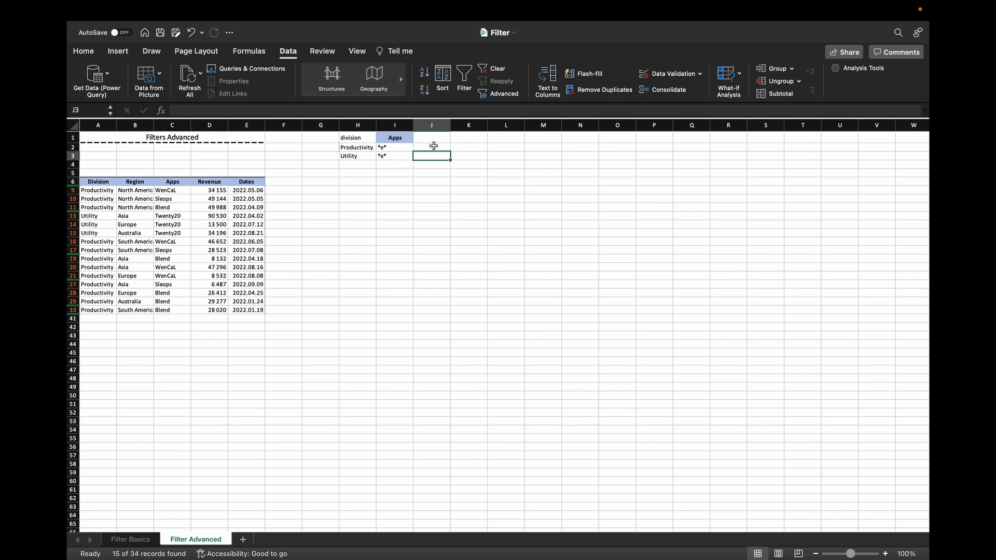
Copy the Revenue header from the table into J1 of the criteria range.
{"action": "left_click", "coordinate": [210, 182]}
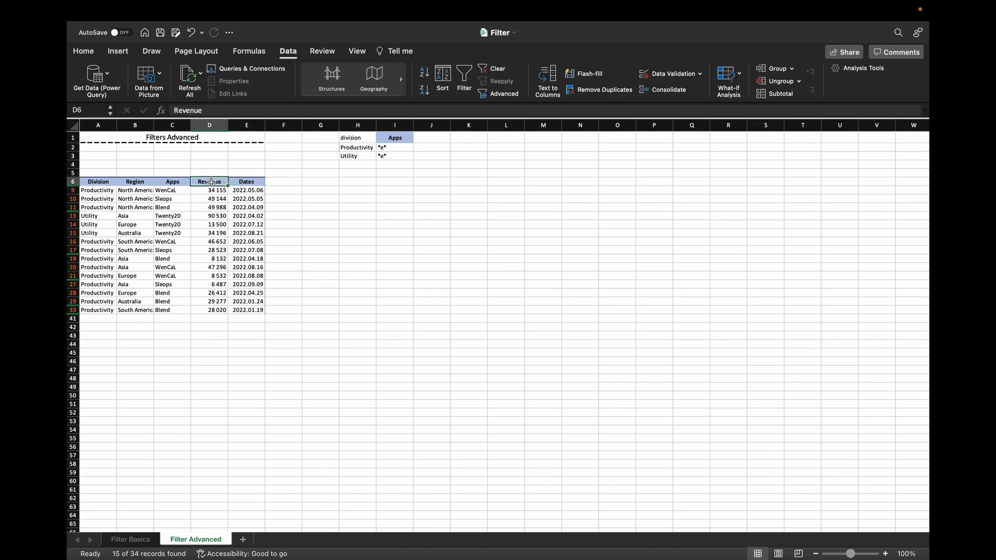
{"action": "key", "text": "ctrl+c"}
{"action": "left_click", "coordinate": [419, 138]}
{"action": "key", "text": "ctrl+v"}
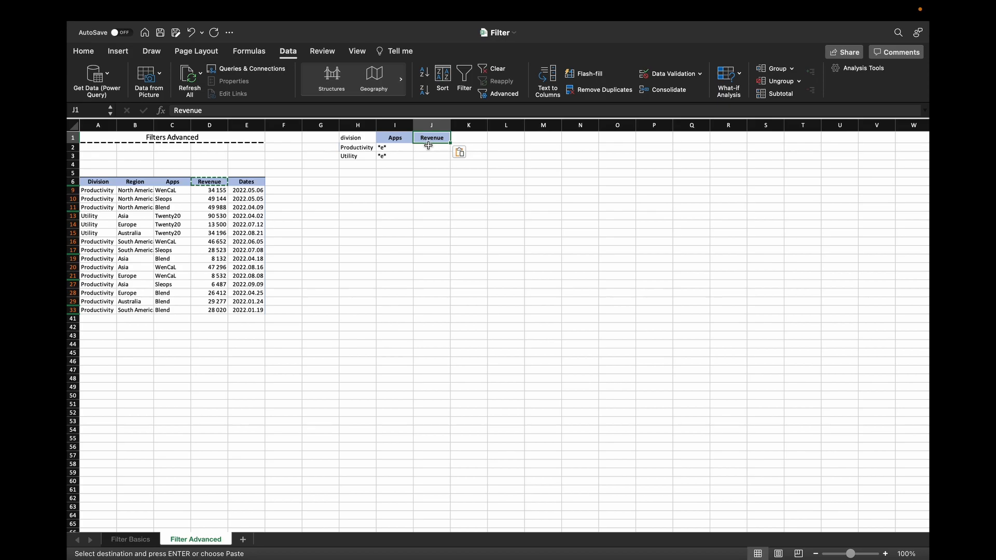
Enter >20000 as the revenue criterion in J2 and copy it into J3.
{"action": "left_click", "coordinate": [425, 148]}
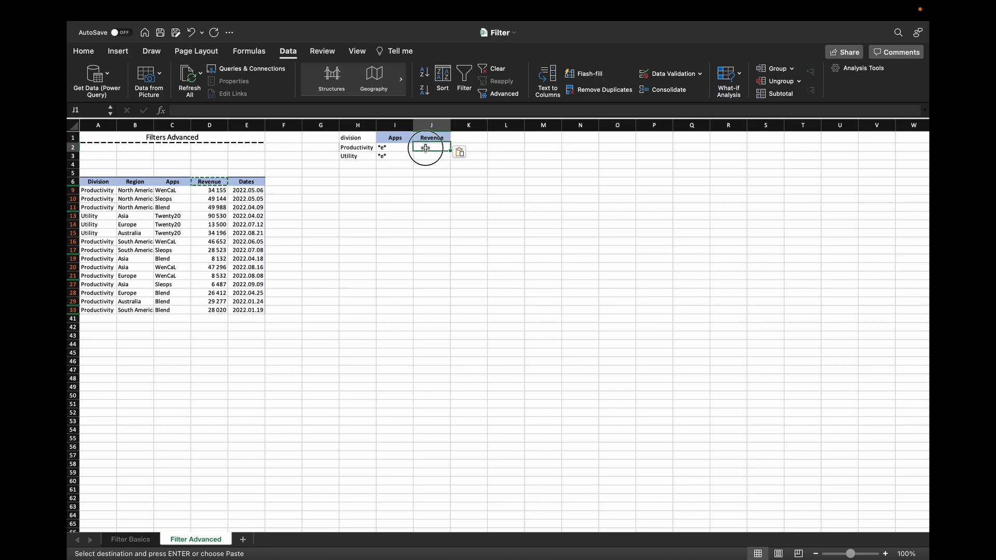
{"action": "key", "text": "ctrl+super+space"}
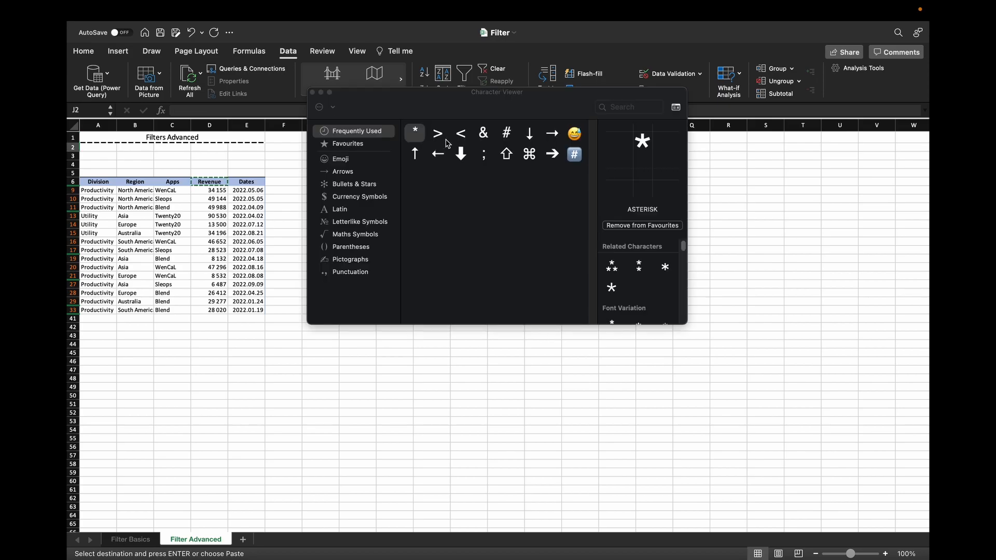
{"action": "left_click", "coordinate": [437, 136]}
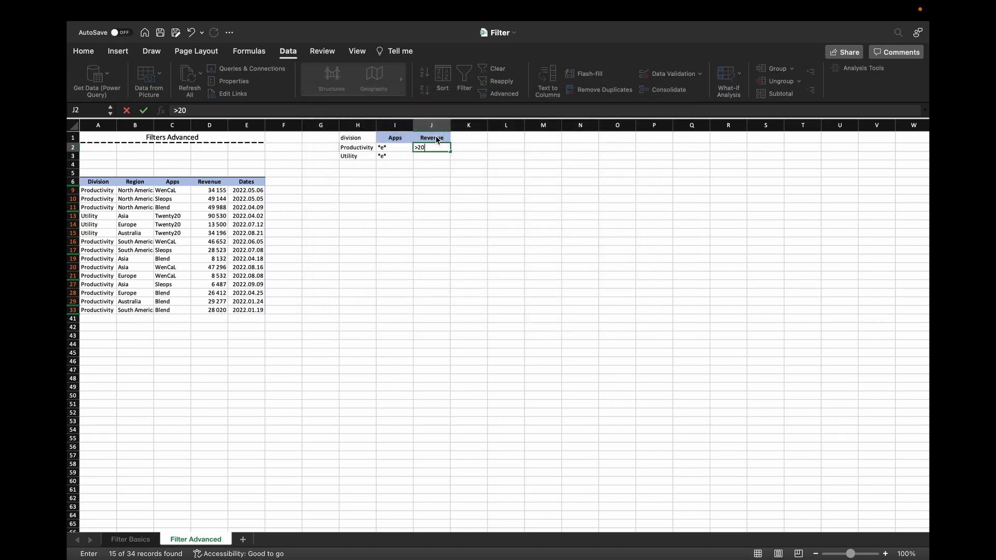
{"action": "key", "text": "Return"}
{"action": "key", "text": "Up"}
{"action": "key", "text": "super+c"}
{"action": "key", "text": "Down"}
{"action": "key", "text": "super+v"}
{"action": "key", "text": "Escape"}
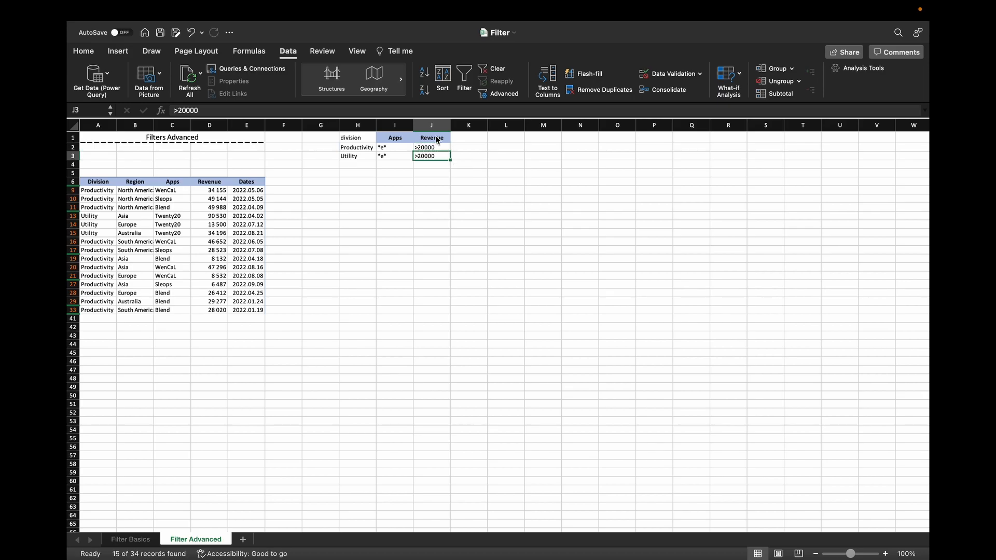
Run the Advanced Filter in place with the criteria range extended to H1:J3.
{"action": "left_click", "coordinate": [497, 93]}
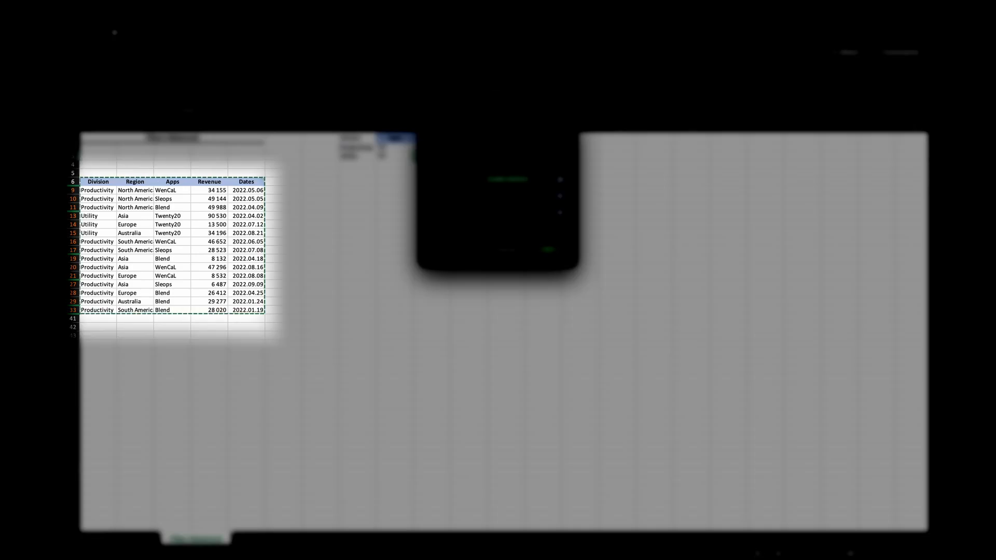
{"action": "left_click", "coordinate": [510, 196]}
{"action": "left_click_drag", "start_coordinate": [357, 138], "coordinate": [426, 159]}
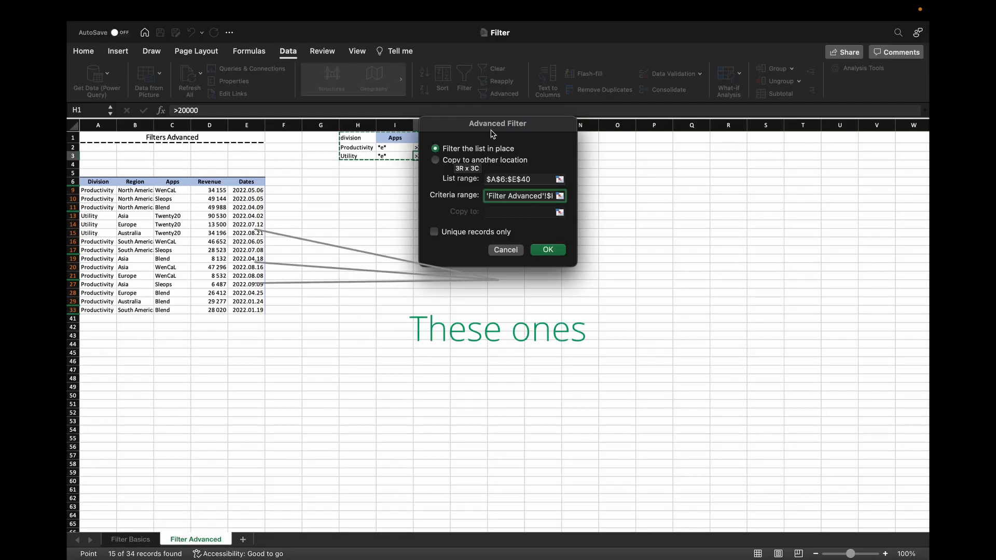
{"action": "left_click_drag", "start_coordinate": [492, 127], "coordinate": [581, 153]}
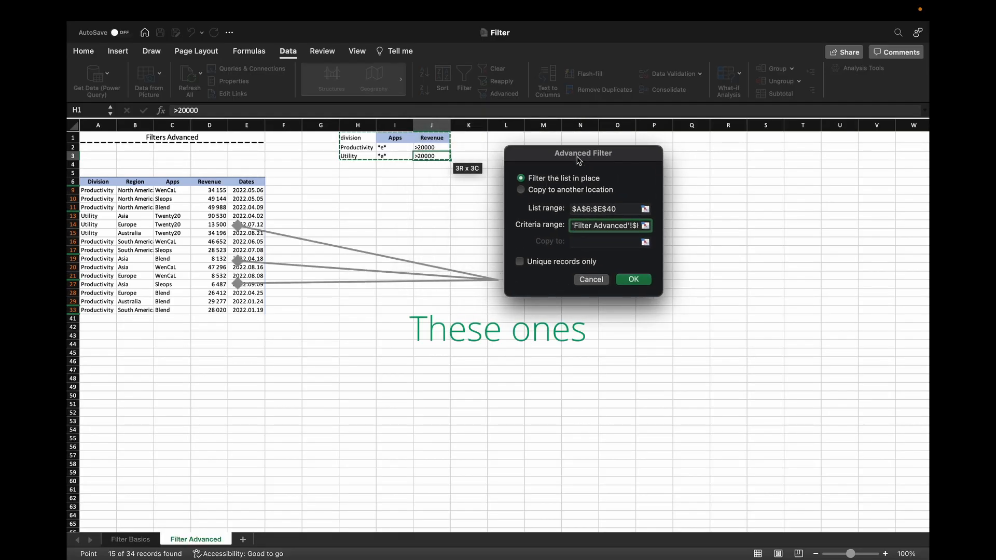
{"action": "left_click", "coordinate": [630, 282]}
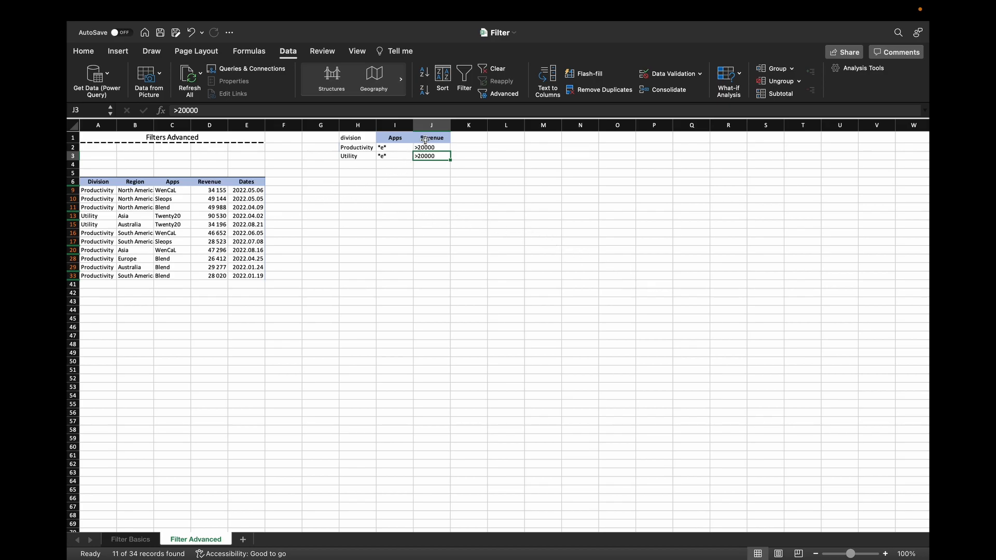
Copy the Revenue criteria header from J1 into K1.
{"action": "left_click", "coordinate": [458, 137]}
{"action": "left_click", "coordinate": [444, 138]}
{"action": "key", "text": "ctrl+c"}
{"action": "key", "text": "Right"}
{"action": "key", "text": "ctrl+v"}
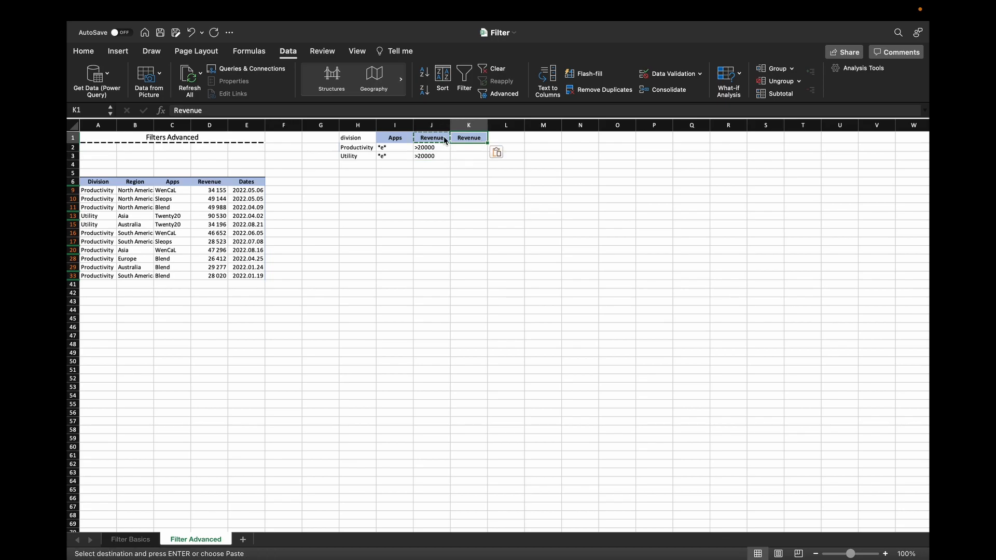
Enter <30000 as the upper revenue limit in K2 and copy it into K3.
{"action": "key", "text": "Down"}
{"action": "key", "text": "ctrl+super+space"}
{"action": "left_click", "coordinate": [459, 134]}
{"action": "double_click", "coordinate": [460, 135]}
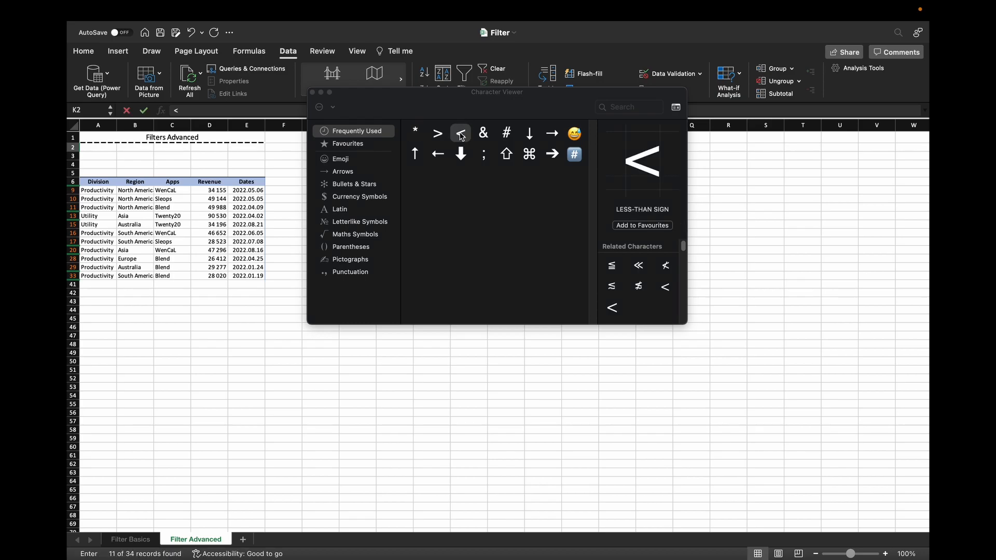
{"action": "type", "text": "30000"}
{"action": "key", "text": "Return"}
{"action": "key", "text": "Up"}
{"action": "key", "text": "super+c"}
{"action": "key", "text": "Down"}
{"action": "key", "text": "super+v"}
{"action": "key", "text": "Escape"}
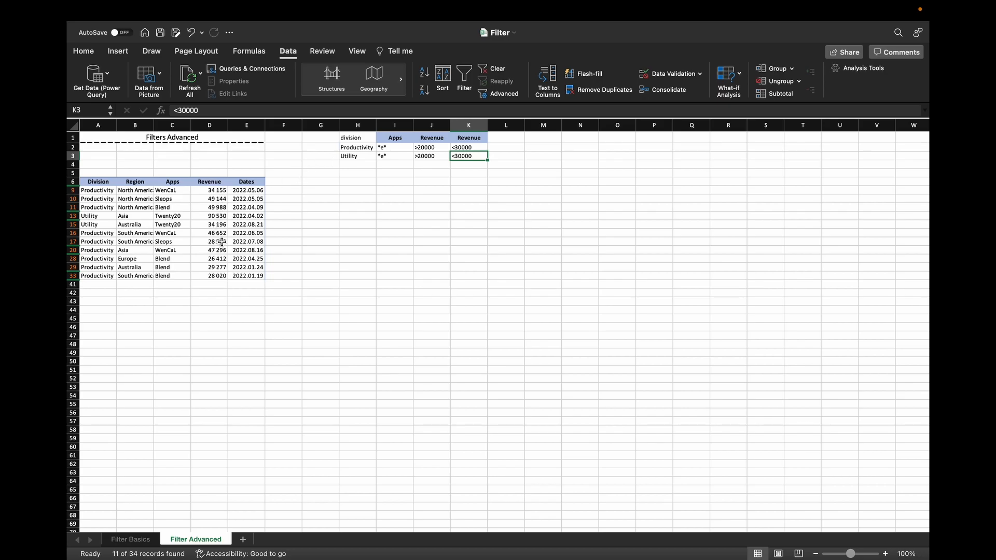
Run the Advanced Filter in place with the criteria range extended to H1:K3.
{"action": "left_click", "coordinate": [216, 275]}
{"action": "left_click", "coordinate": [218, 267]}
{"action": "left_click", "coordinate": [222, 257]}
{"action": "left_click", "coordinate": [221, 241]}
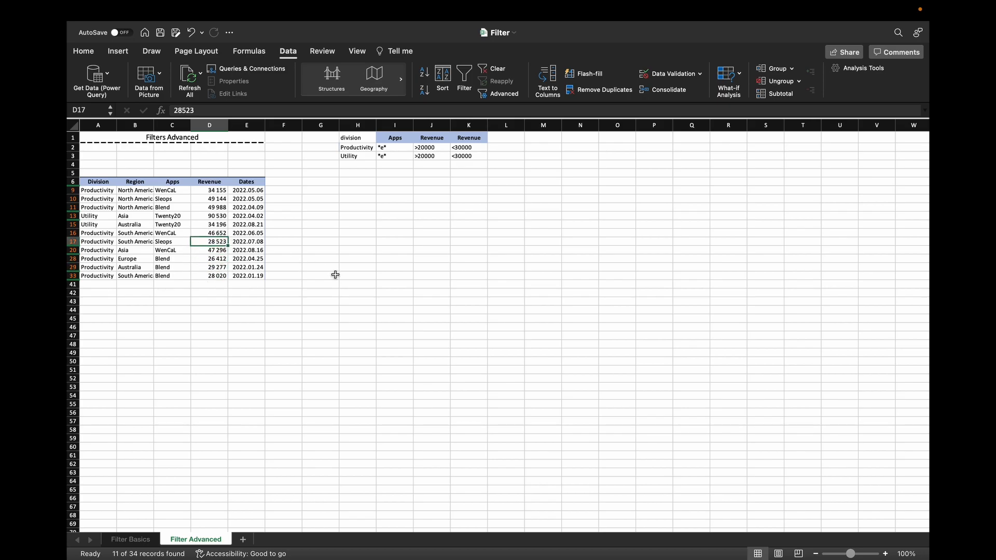
{"action": "left_click", "coordinate": [418, 156]}
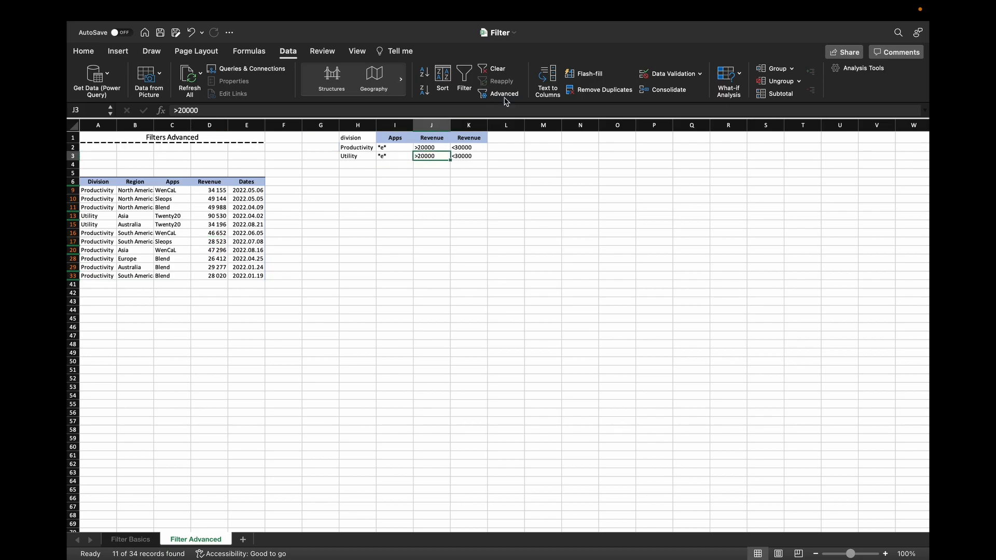
{"action": "left_click", "coordinate": [498, 94]}
{"action": "left_click", "coordinate": [518, 195]}
{"action": "left_click_drag", "start_coordinate": [358, 138], "coordinate": [459, 151]}
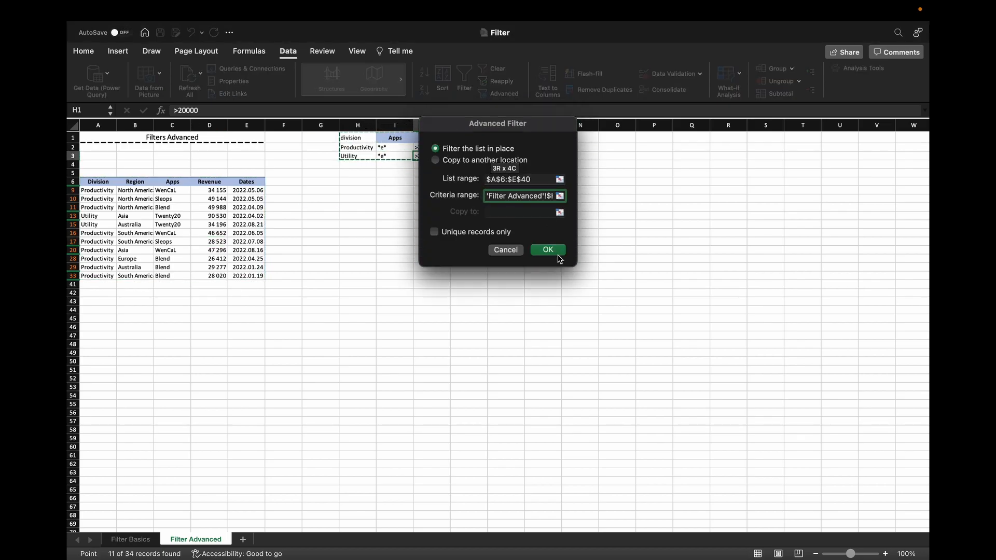
{"action": "left_click", "coordinate": [548, 249]}
Check the filtered rows and clear the filter from the table.
{"action": "left_click_drag", "start_coordinate": [208, 191], "coordinate": [243, 215]}
{"action": "left_click_drag", "start_coordinate": [106, 190], "coordinate": [242, 214]}
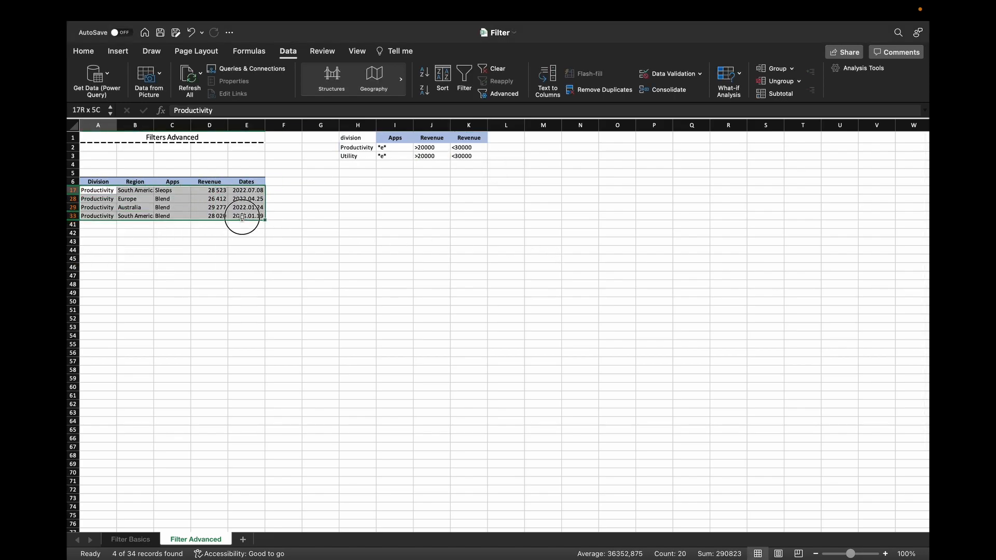
{"action": "left_click", "coordinate": [427, 199]}
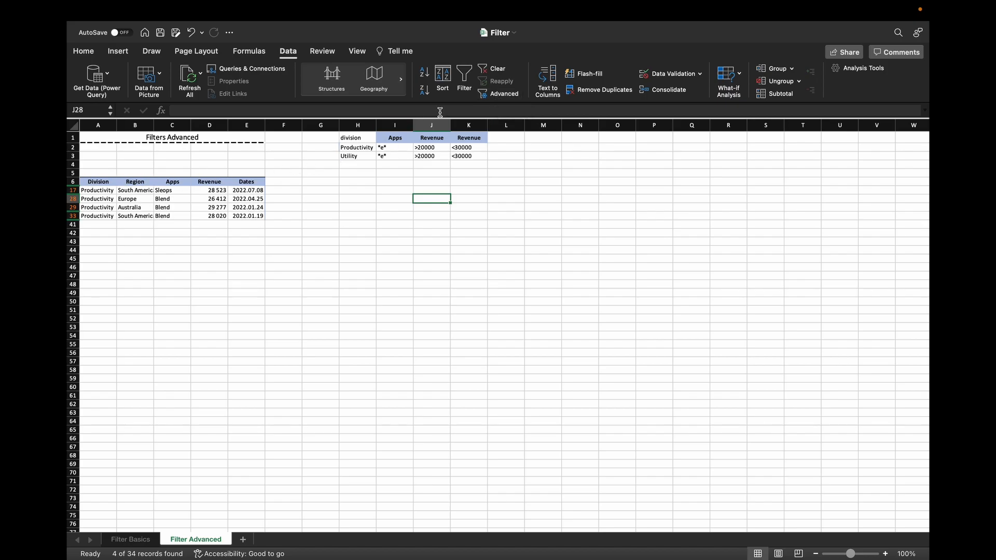
{"action": "left_click", "coordinate": [492, 68]}
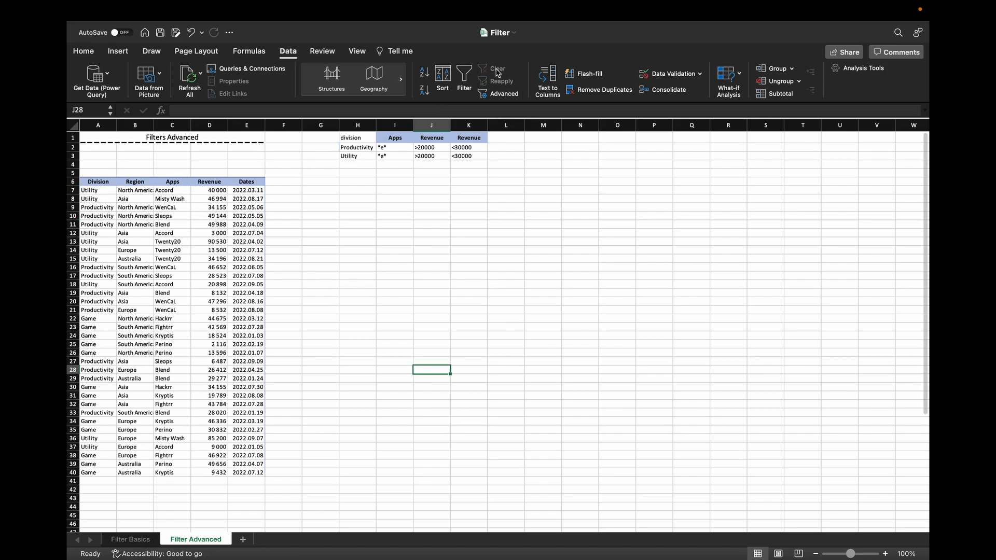
Extract the unique Apps values with the Advanced Filter, using list range C6:C40, no criteria, and copying unique records only to H13.
{"action": "left_click", "coordinate": [495, 92]}
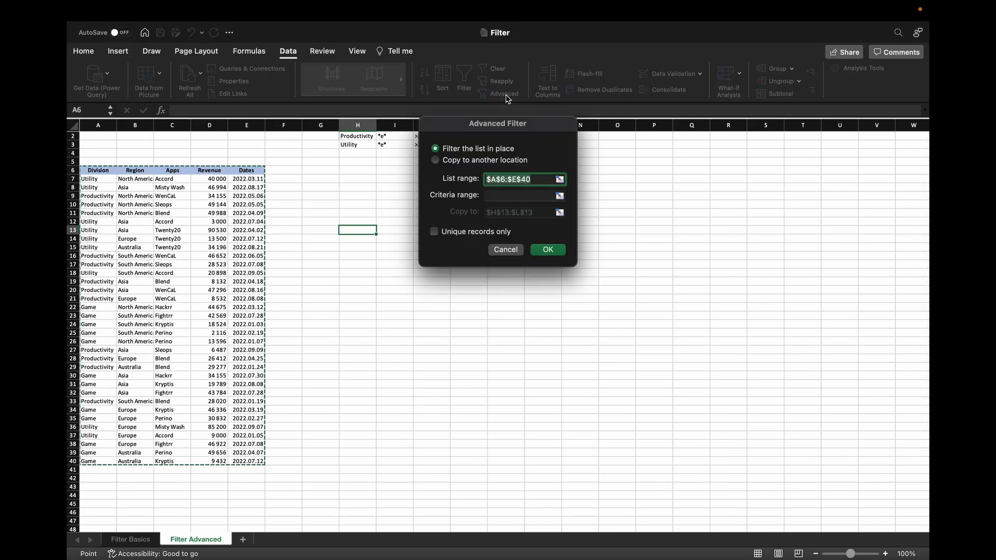
{"action": "left_click_drag", "start_coordinate": [182, 174], "coordinate": [186, 466]}
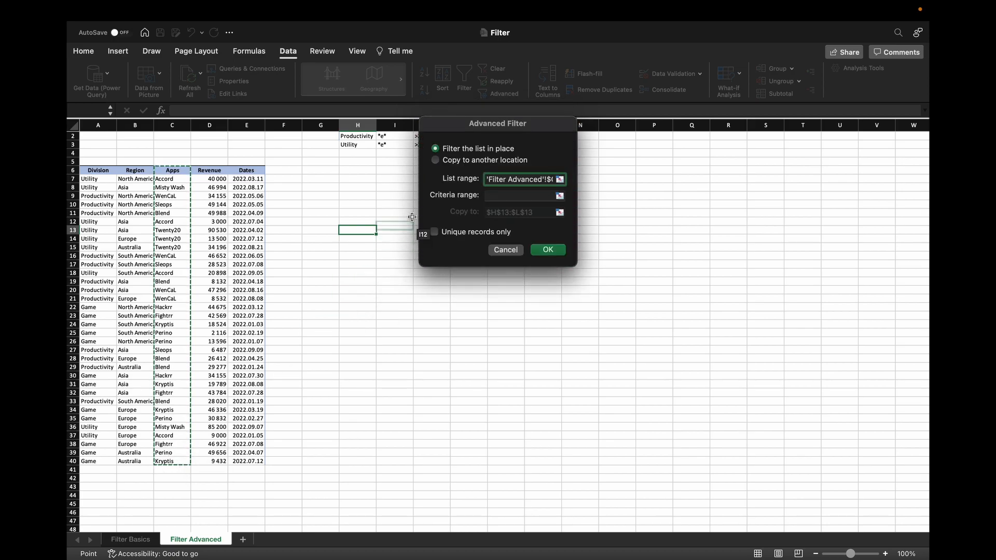
{"action": "left_click", "coordinate": [435, 159]}
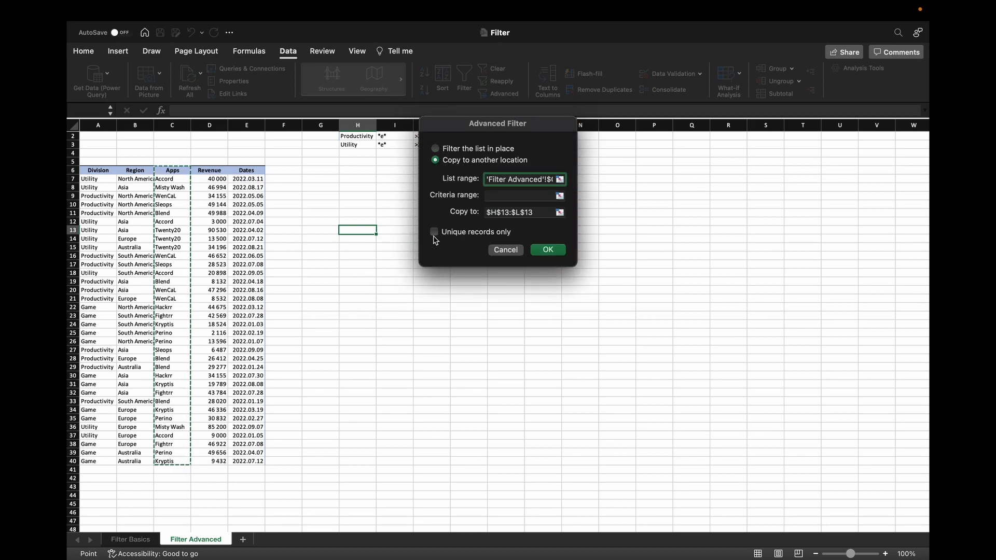
{"action": "left_click", "coordinate": [432, 233]}
{"action": "left_click", "coordinate": [356, 229]}
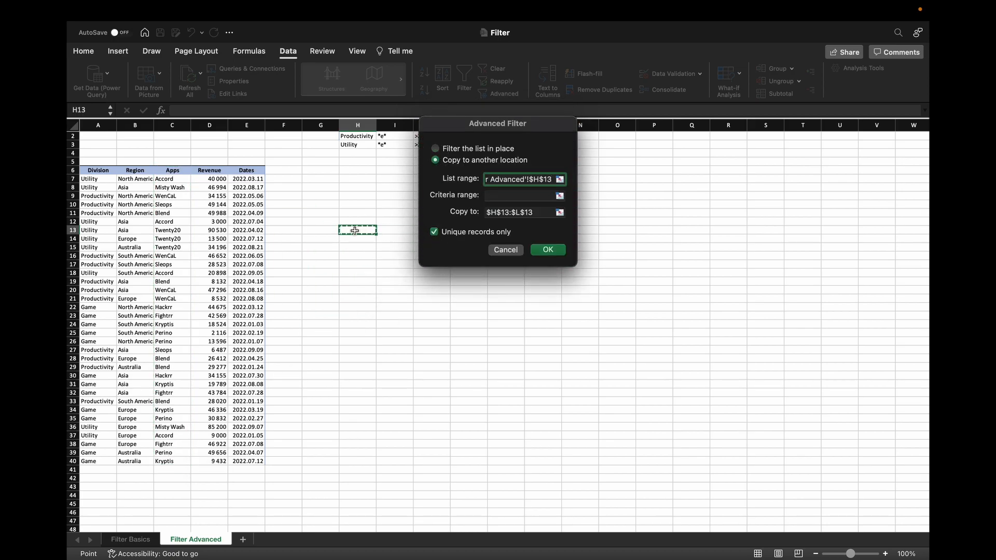
{"action": "left_click_drag", "start_coordinate": [170, 171], "coordinate": [173, 461]}
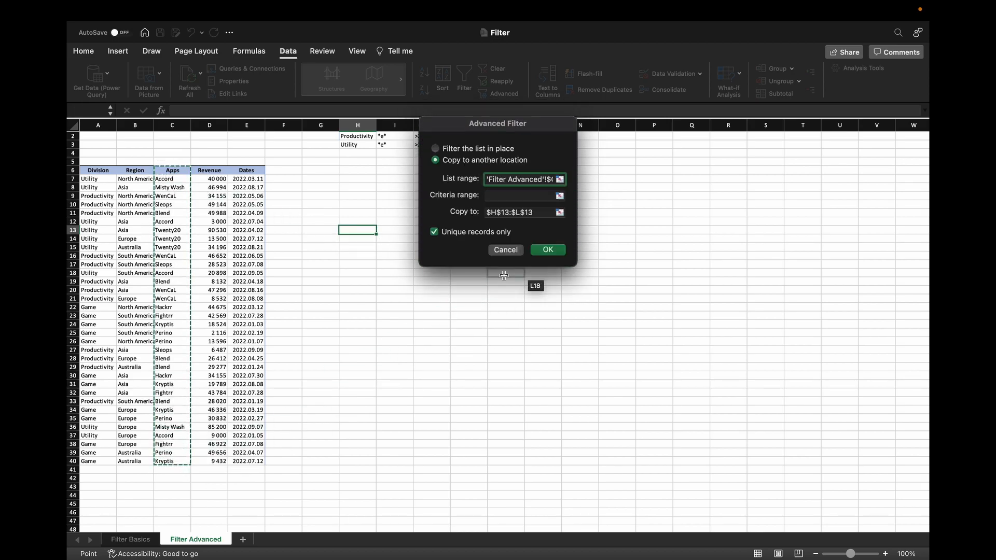
{"action": "left_click", "coordinate": [535, 213]}
{"action": "left_click", "coordinate": [357, 231]}
{"action": "left_click", "coordinate": [558, 250]}
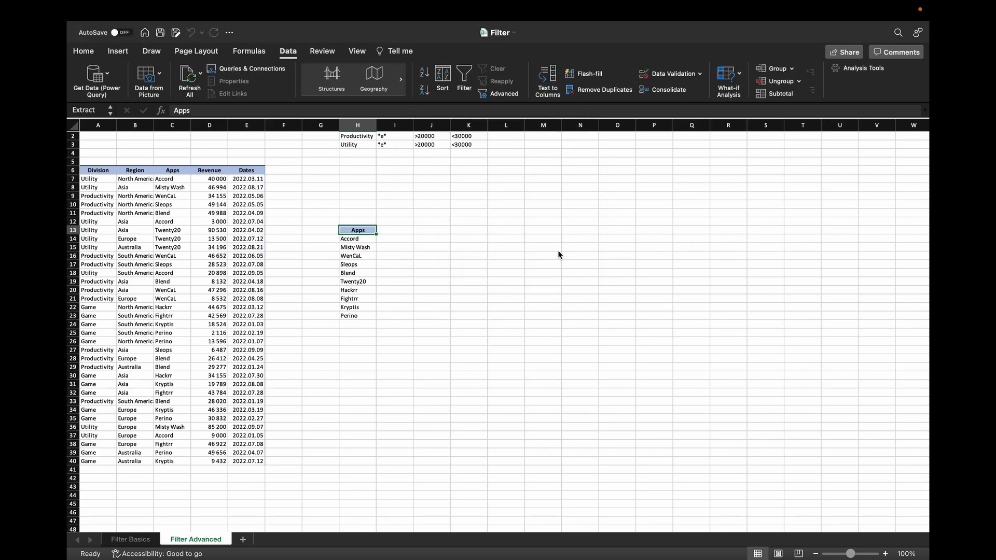